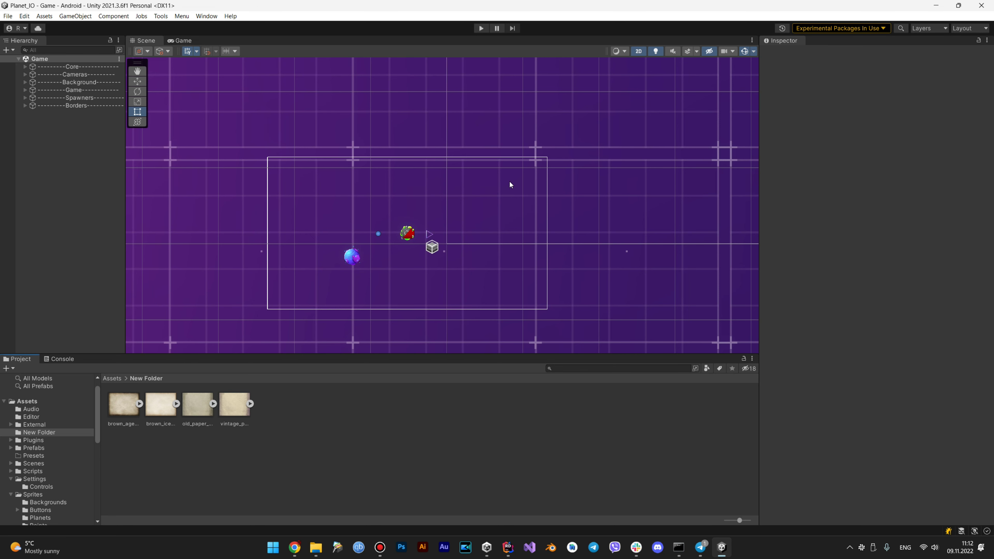
Select the brown_age_by_darkwood67 texture in New Folder to show its 2048x1536 Sprite import settings.
click(122, 405)
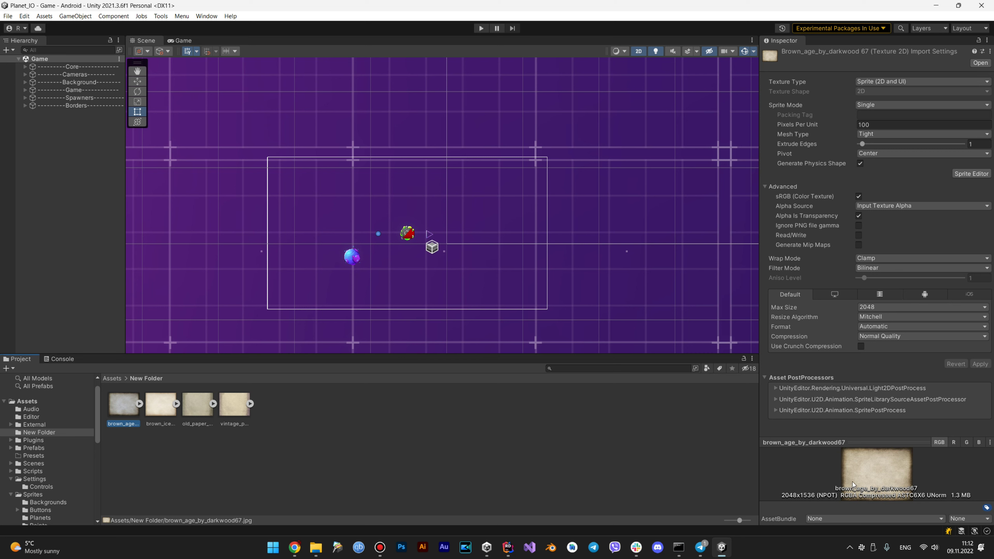
Save the texture's current import settings as TextureImporter.preset in New Folder.
click(982, 52)
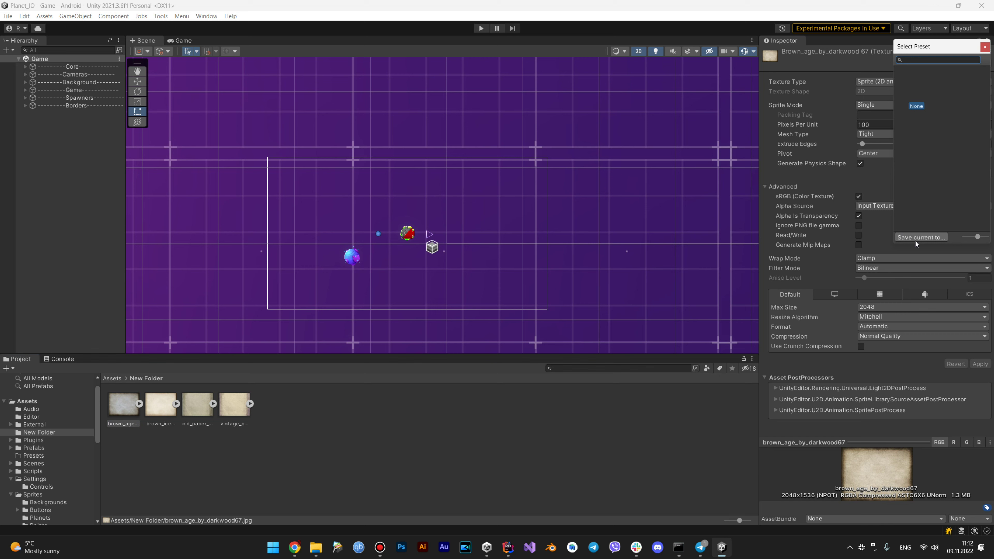
click(921, 239)
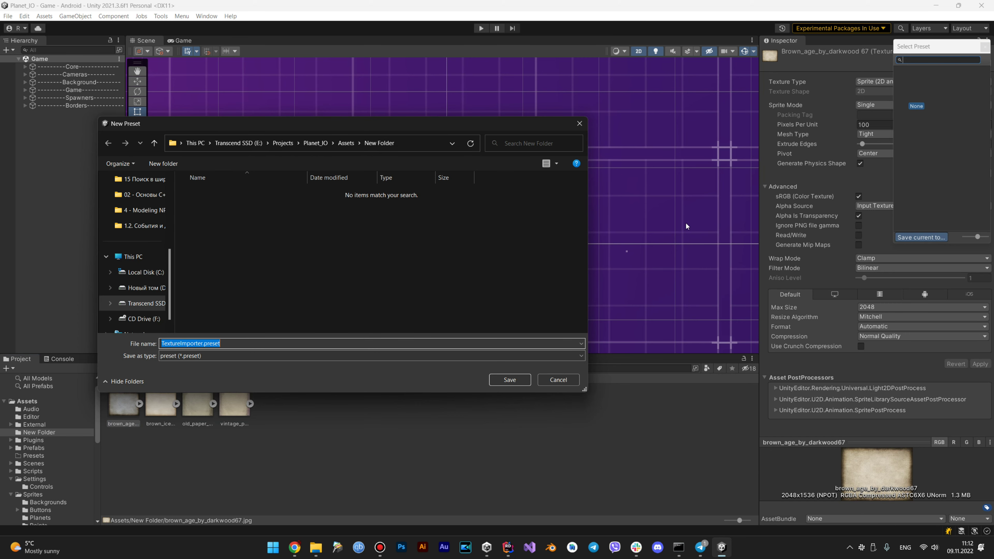
click(510, 380)
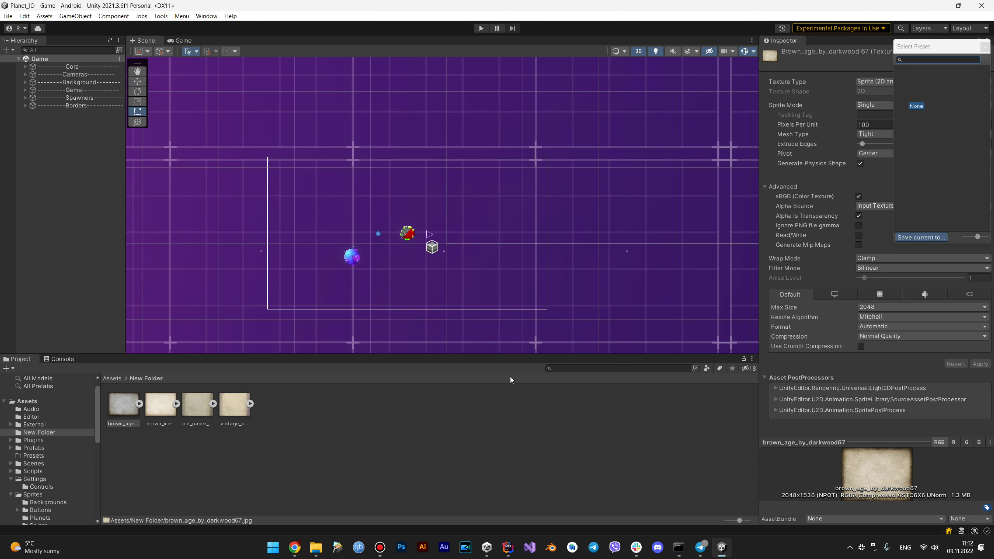
Enable Read/Write in the TextureImporter preset, leaving its texture type unchanged.
click(231, 415)
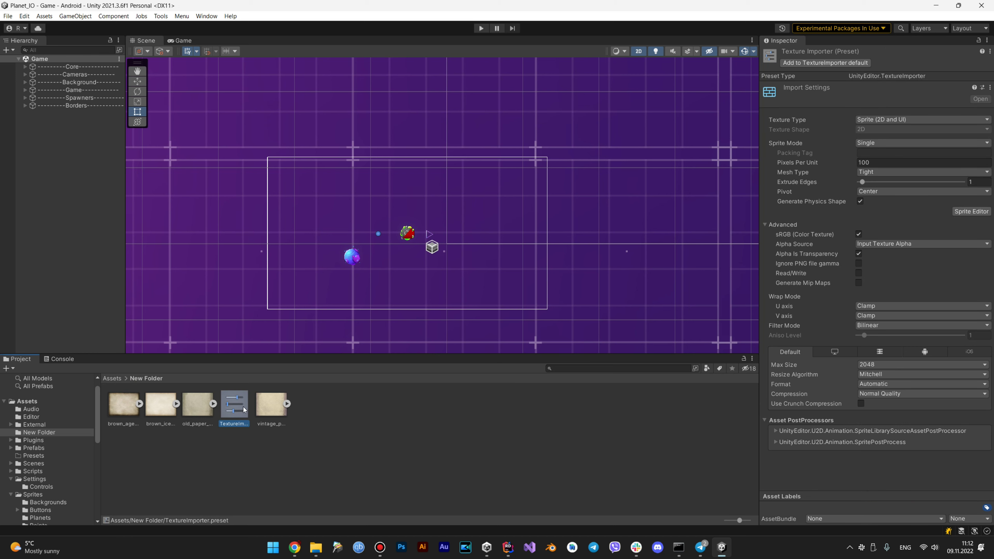
click(858, 274)
click(895, 118)
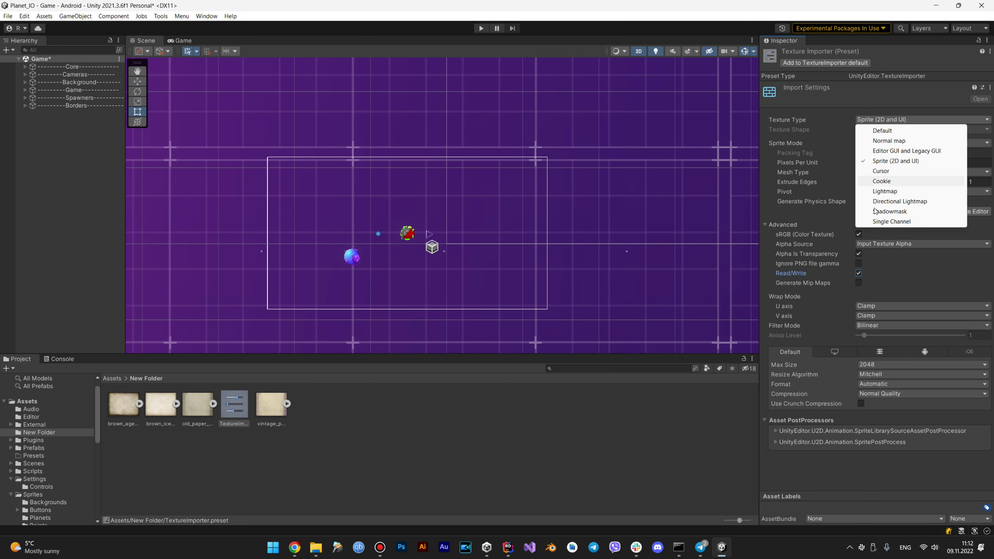
click(895, 297)
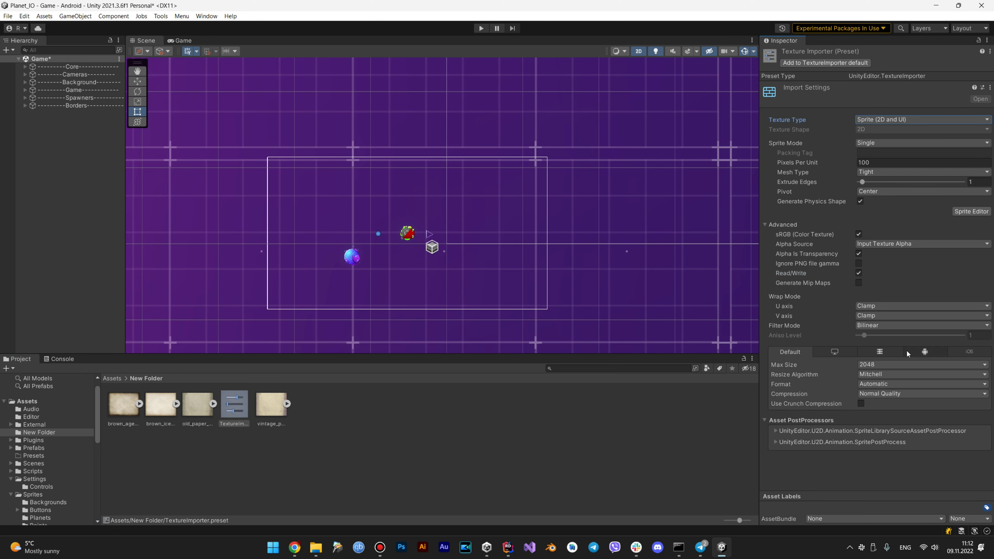
click(317, 457)
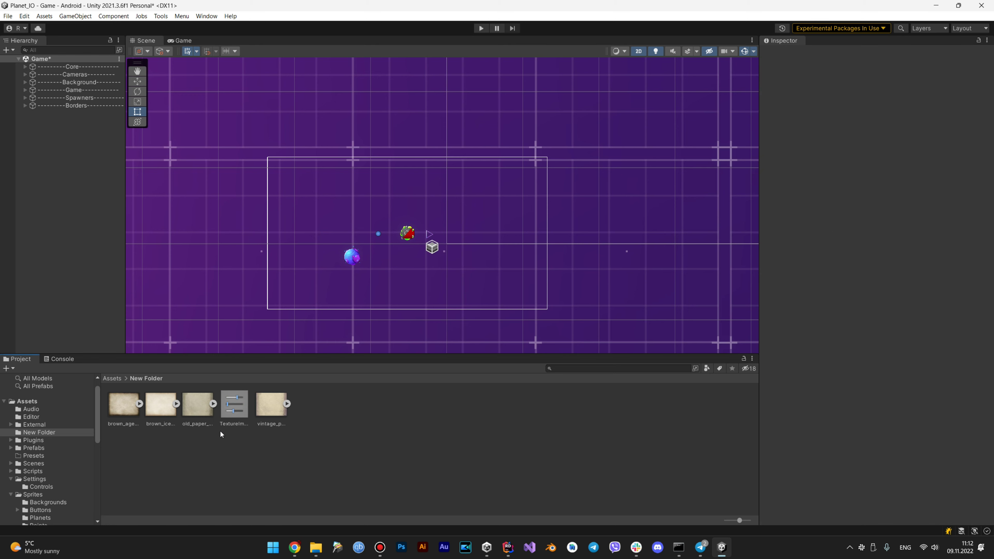
Apply the TextureImporter preset to the brown_age texture.
click(125, 409)
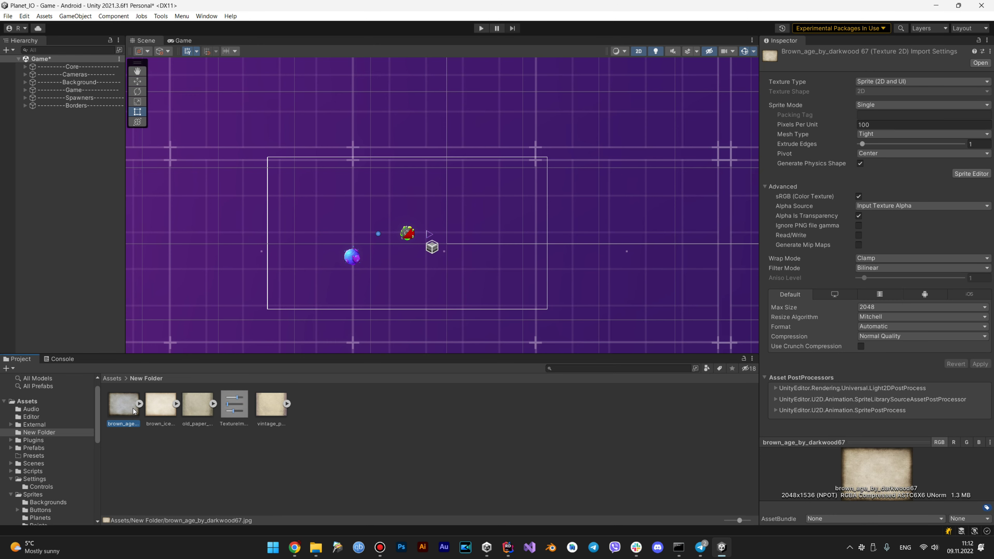
click(982, 53)
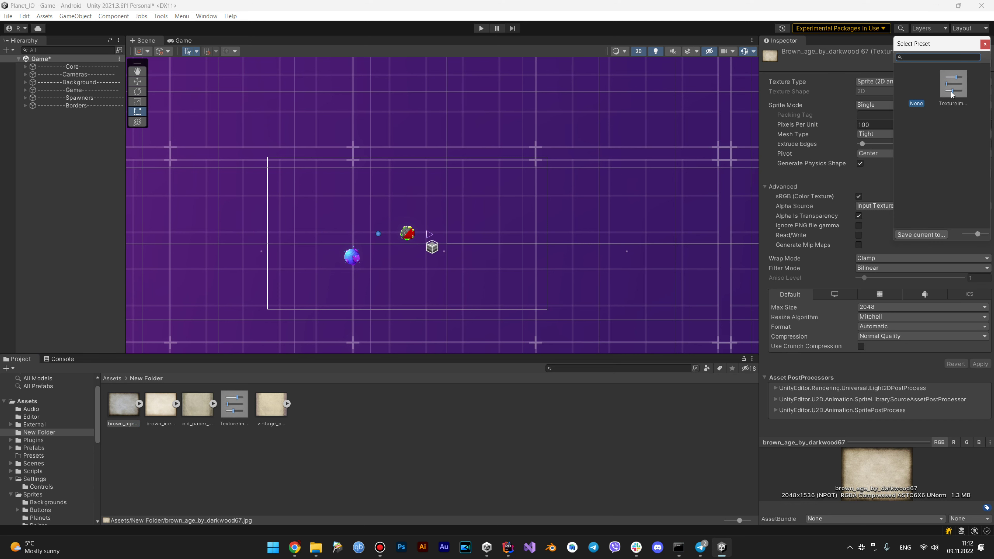
click(952, 94)
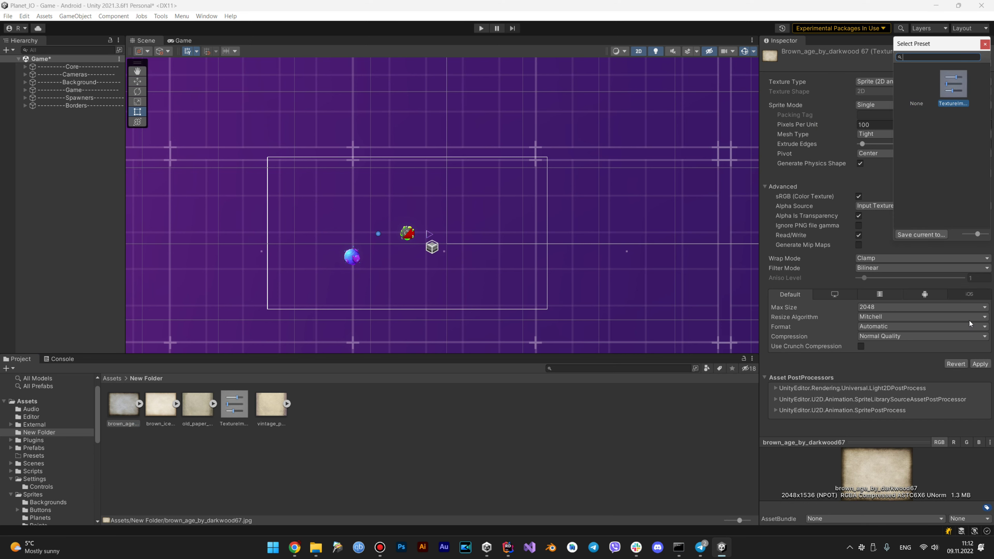
click(981, 364)
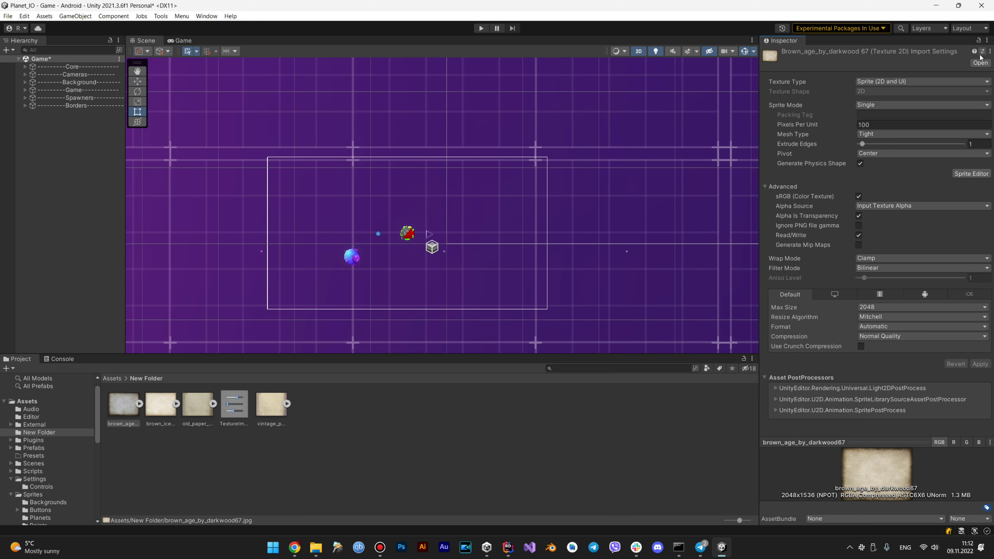
Compare the import settings of the brown_ice, old_paper and vintage_paper textures.
click(164, 410)
click(204, 409)
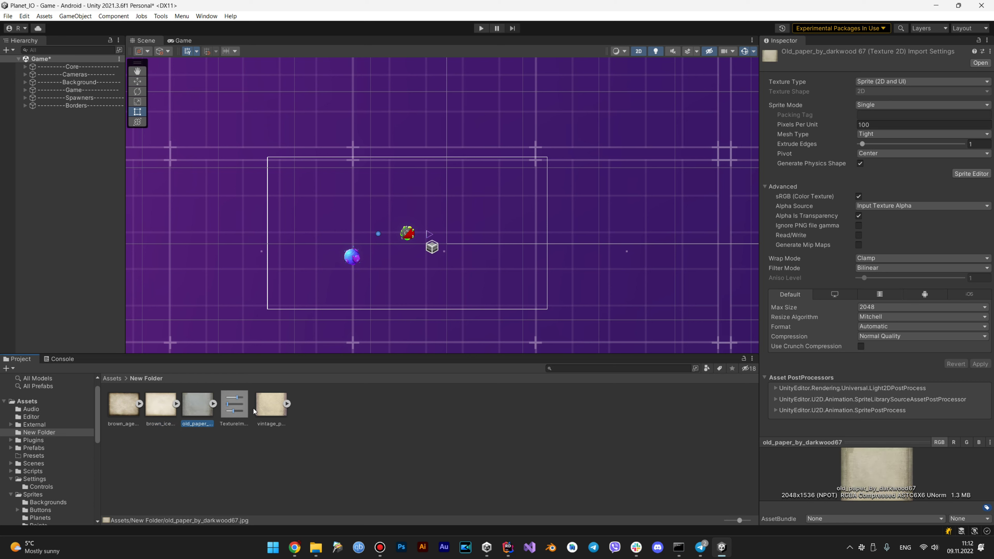
click(267, 407)
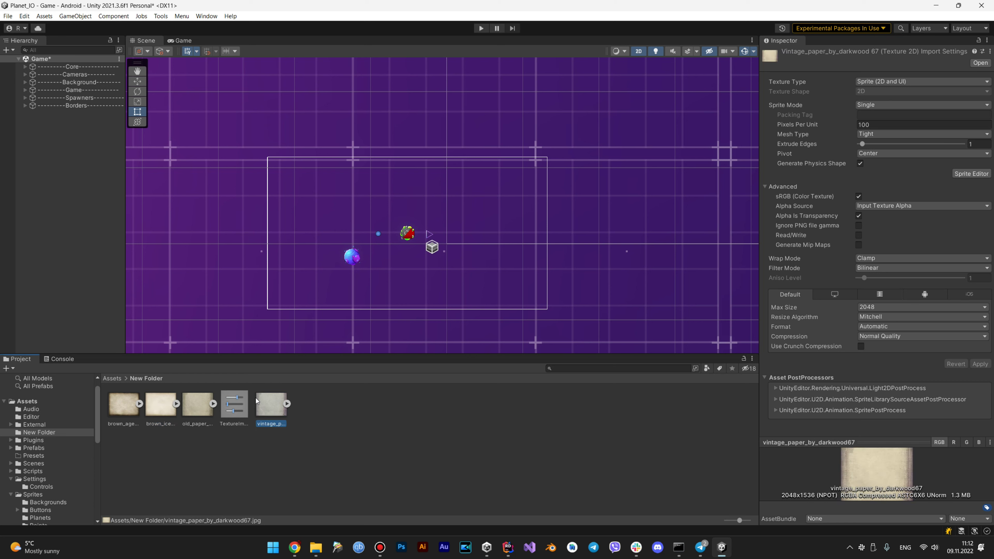
click(308, 448)
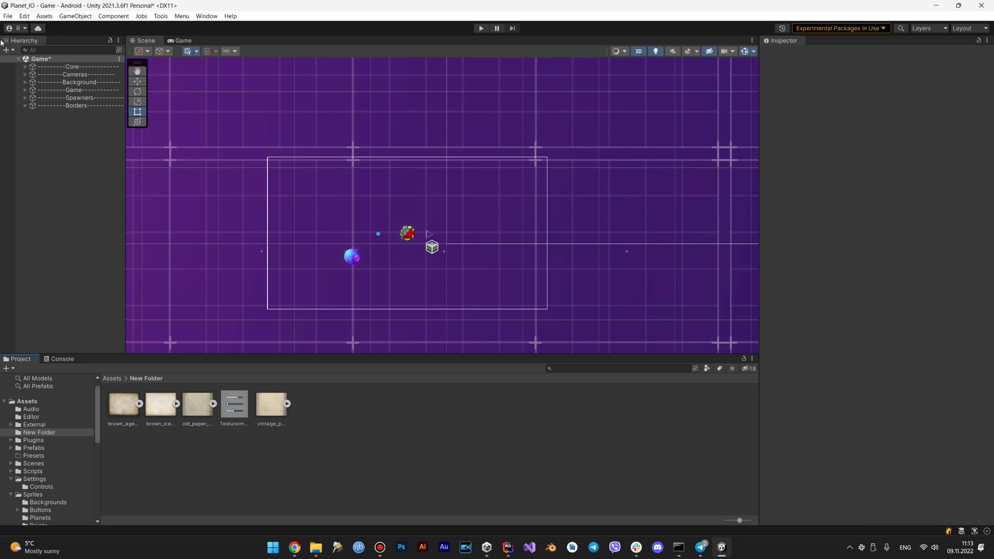
Open the Preset Manager page in Project Settings.
click(7, 17)
mouse_move(28, 15)
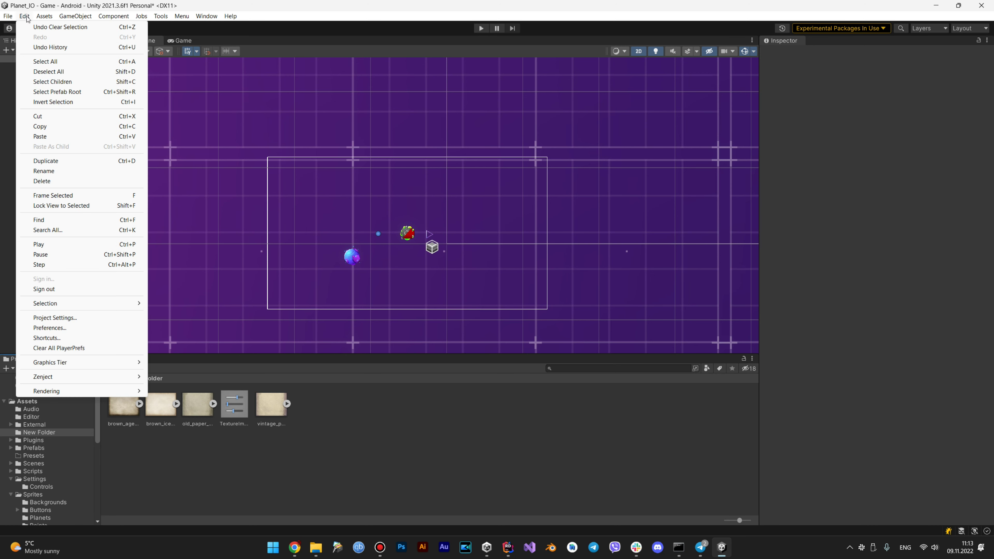
click(61, 318)
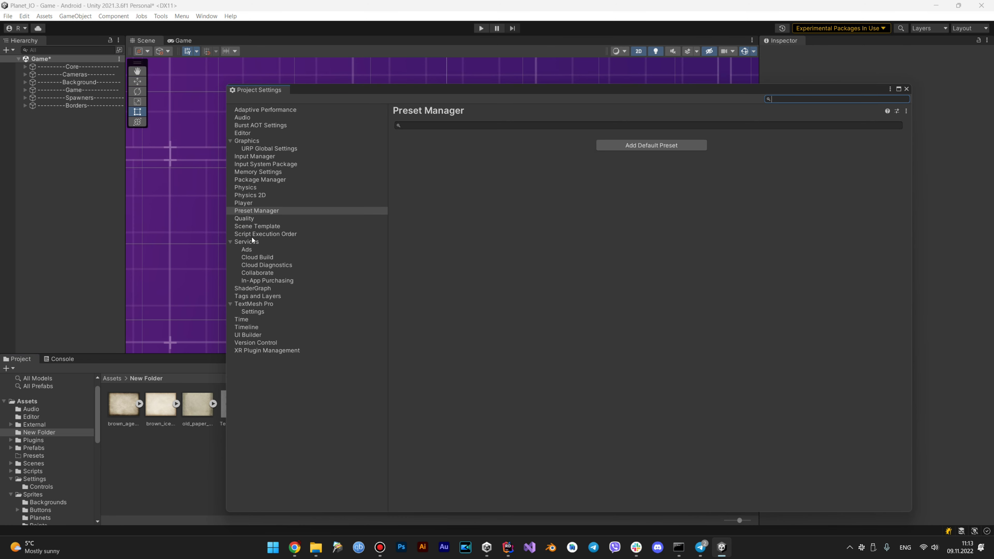
click(250, 213)
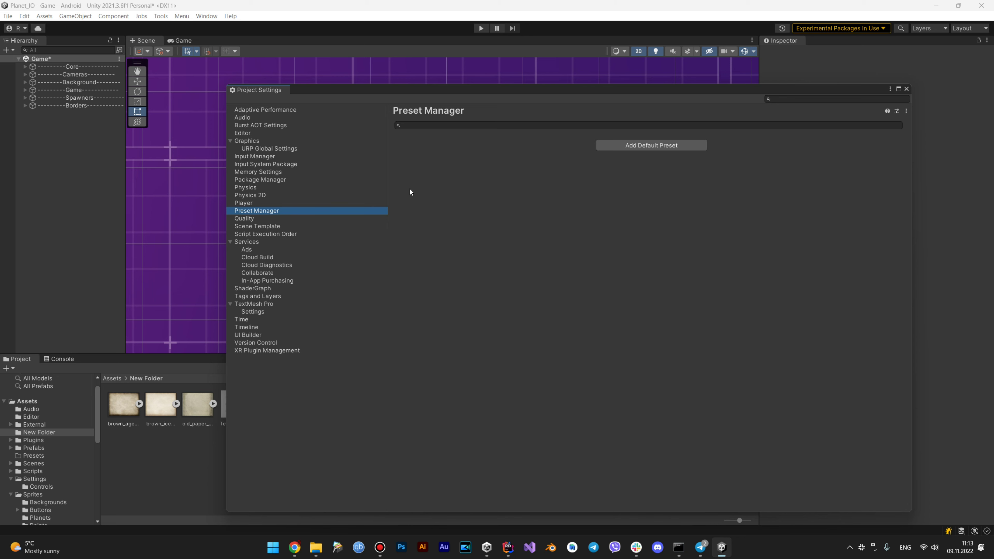
Add a TextureImporter default entry using the TextureImporter preset, then select vintage_paper.
click(642, 151)
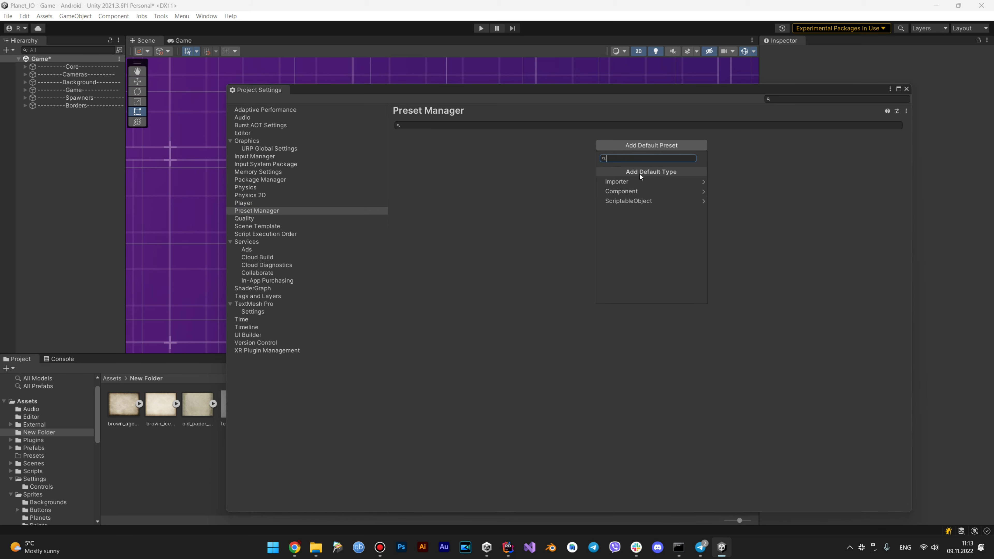
click(637, 184)
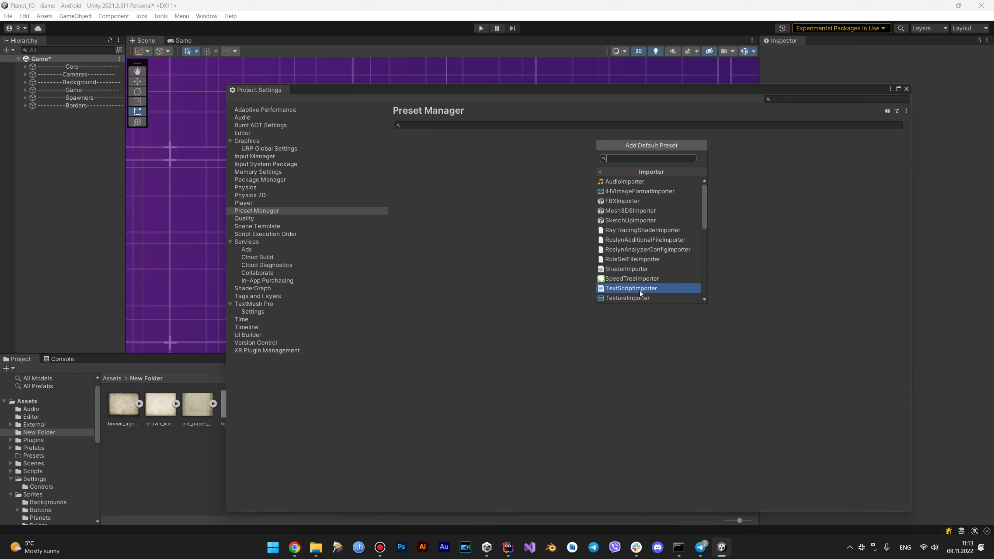
click(642, 299)
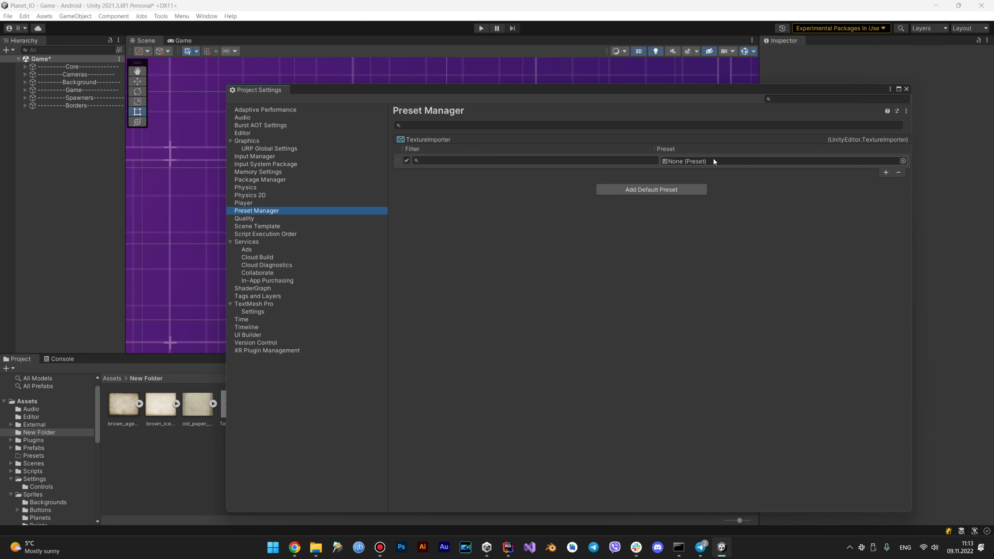
click(903, 161)
double_click(956, 197)
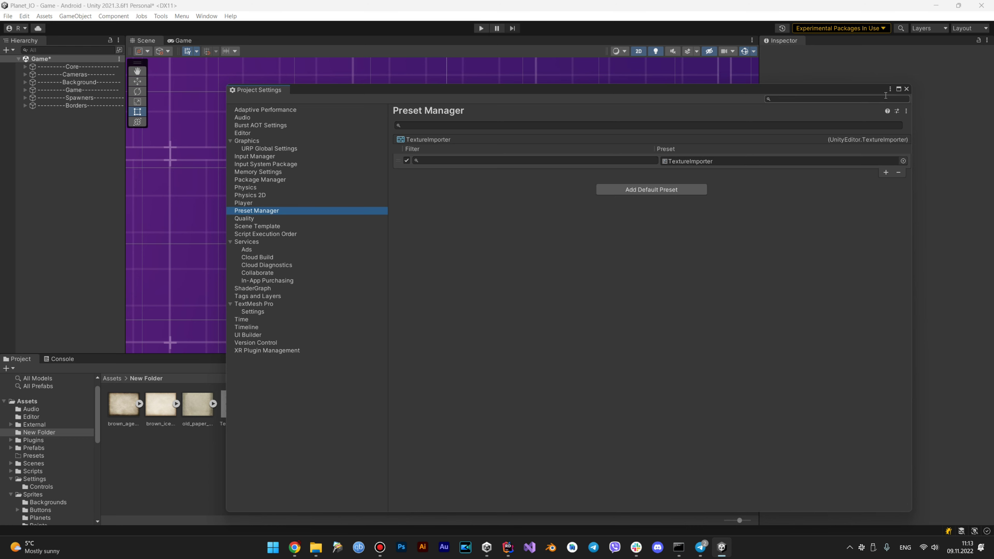
click(906, 89)
click(276, 408)
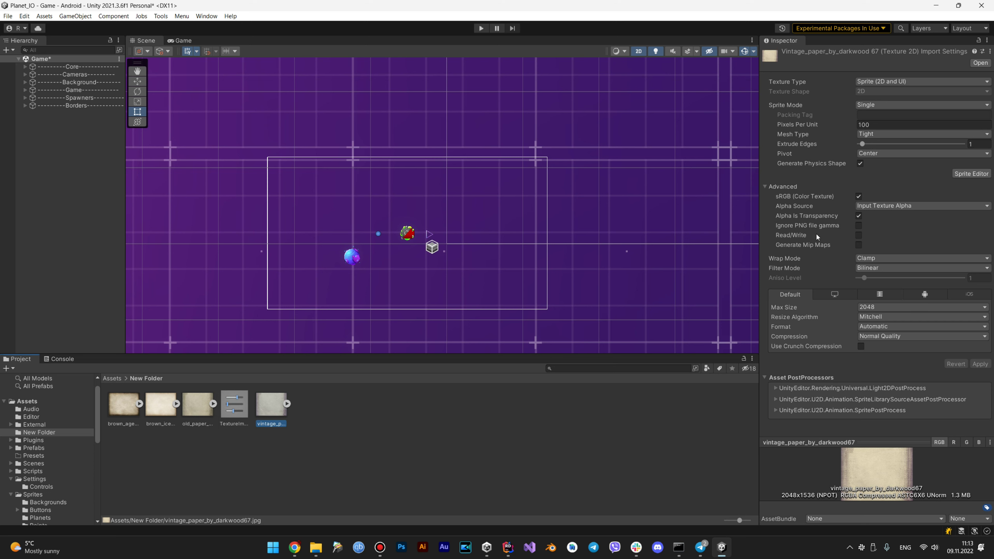
Apply the TextureImporter preset to vintage_paper, then select the TextureImporter preset asset.
click(983, 51)
click(953, 84)
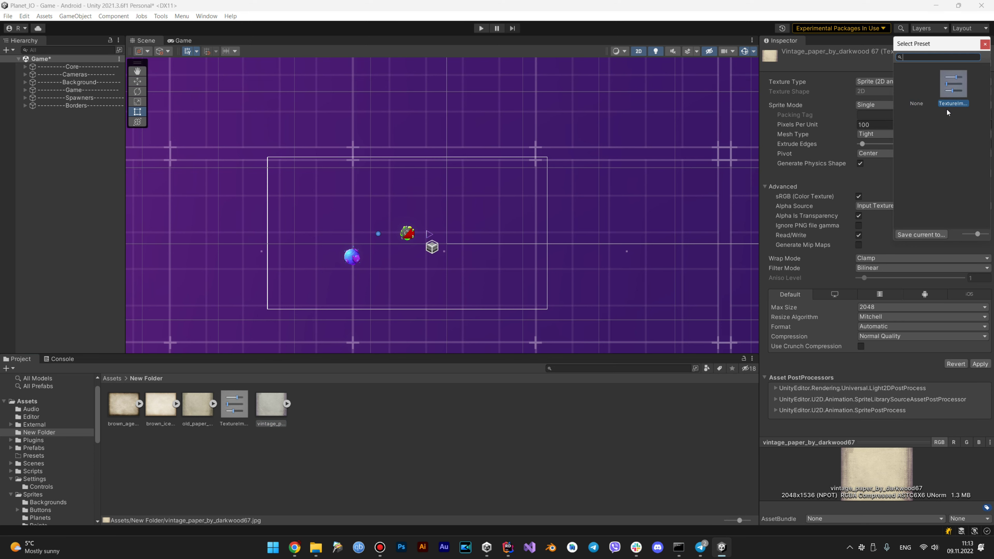
click(980, 365)
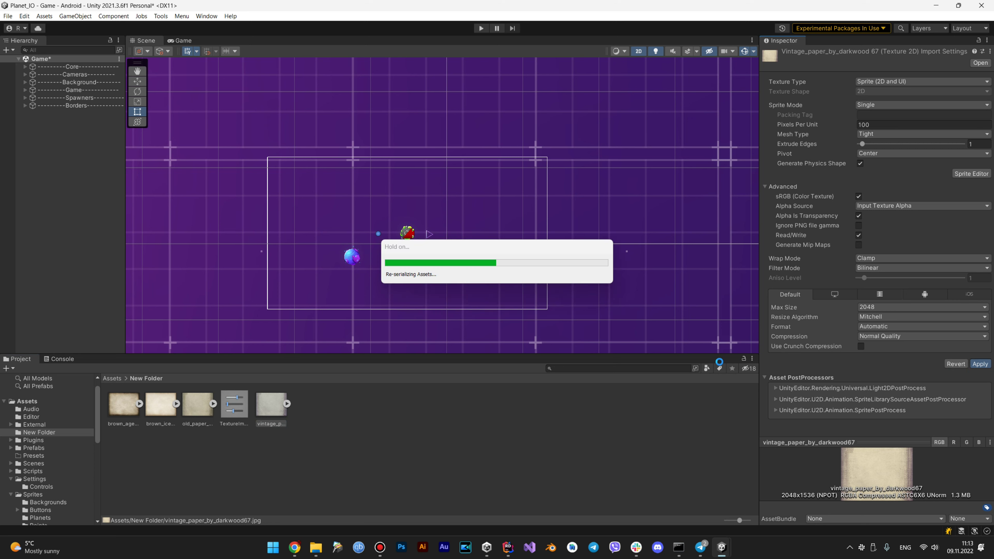
click(290, 432)
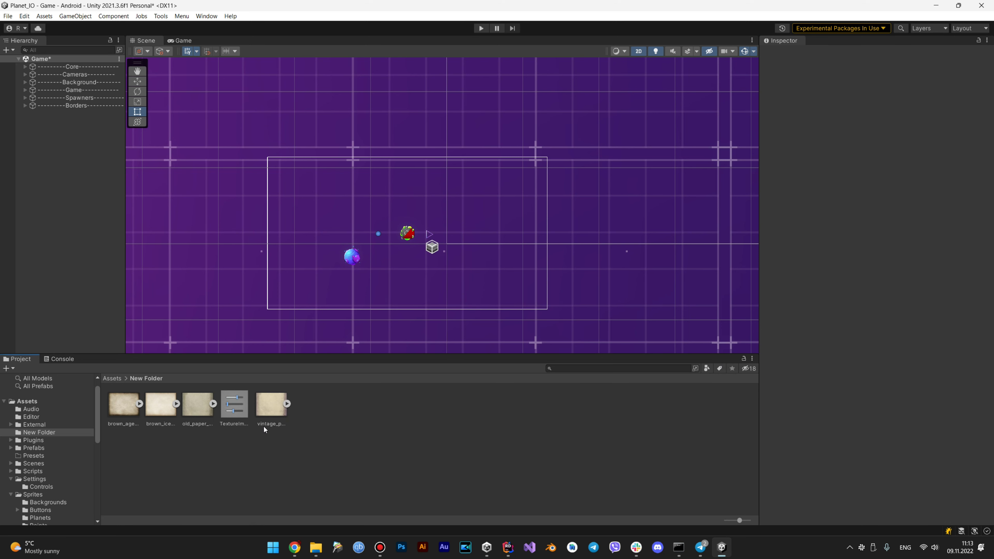
click(232, 408)
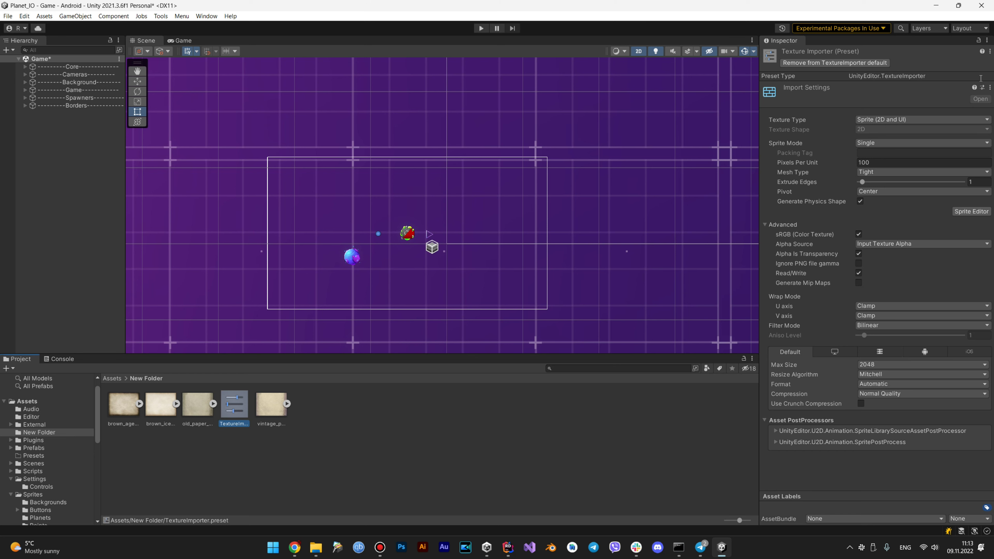
Save a second preset, TextureImporter2, with Read/Write unchecked, then select vintage_paper.
click(983, 87)
click(933, 273)
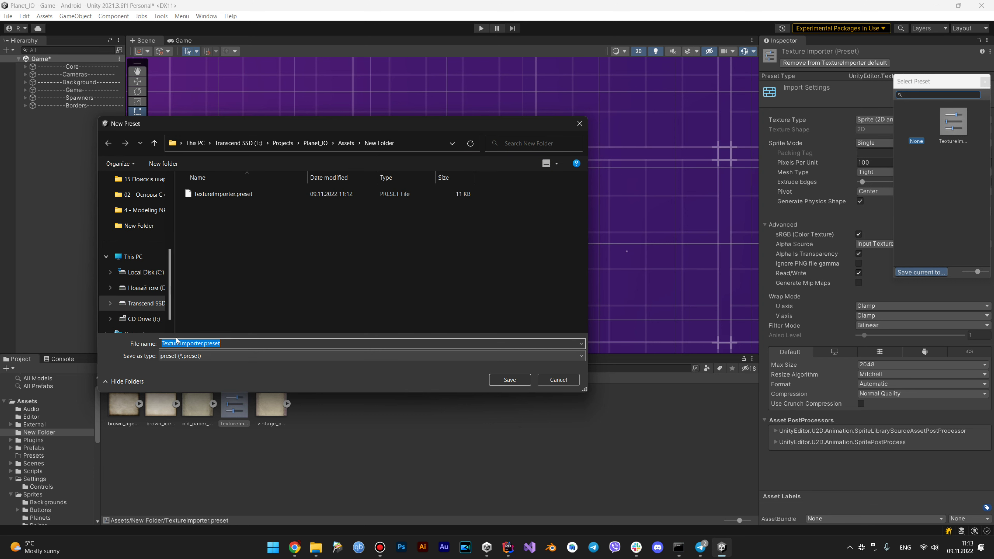
click(203, 343)
click(500, 379)
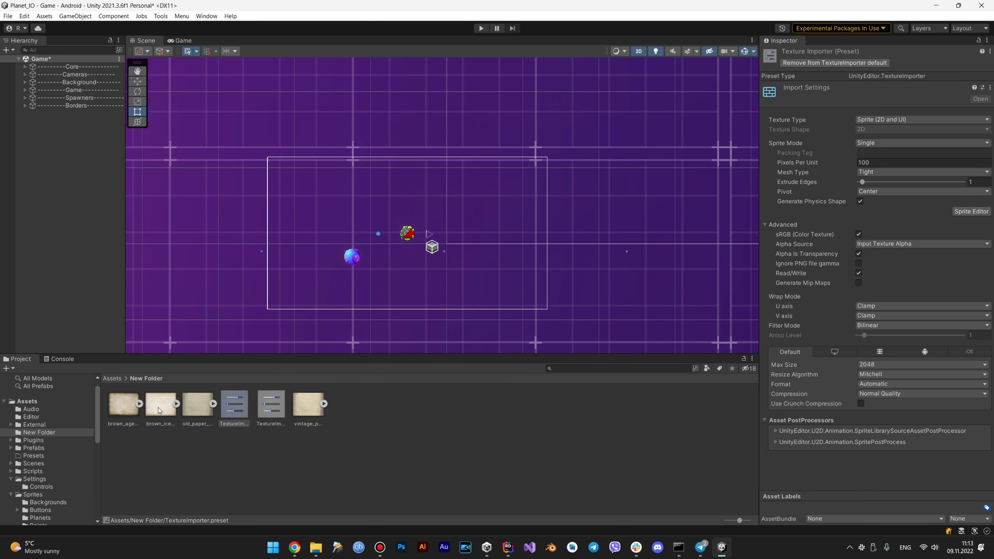
click(858, 273)
click(315, 407)
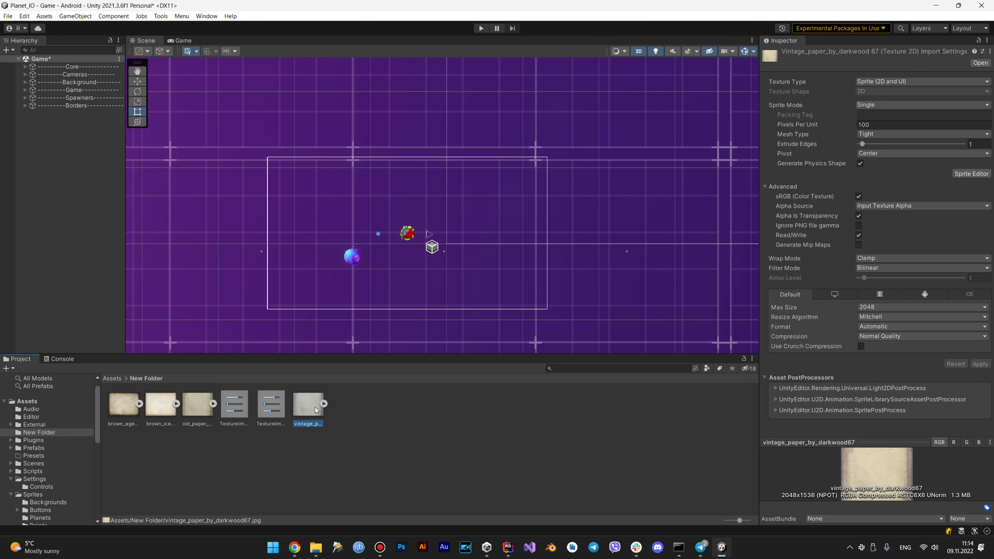
Apply the TextureImporter2 preset to vintage_paper, turning Read/Write off.
click(983, 53)
click(927, 130)
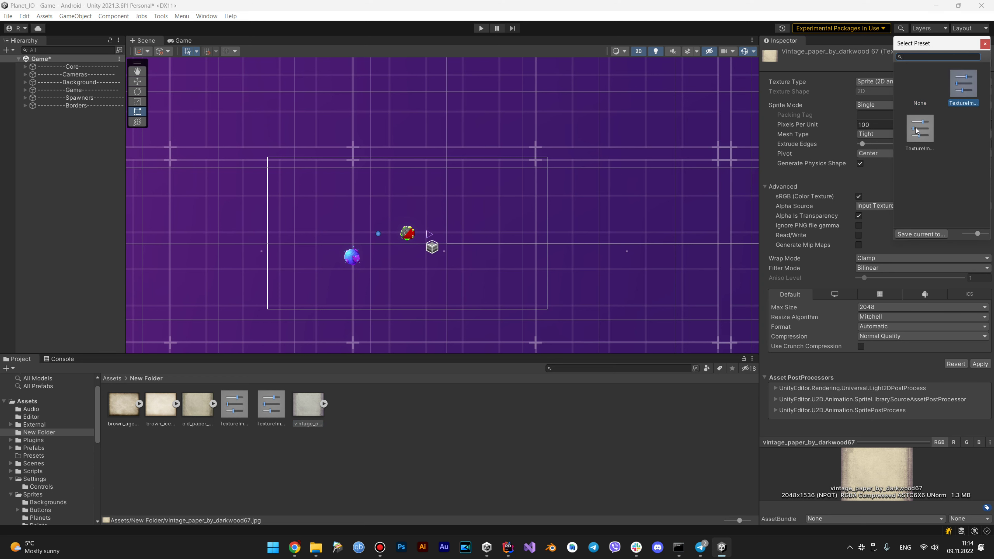
click(960, 103)
click(985, 43)
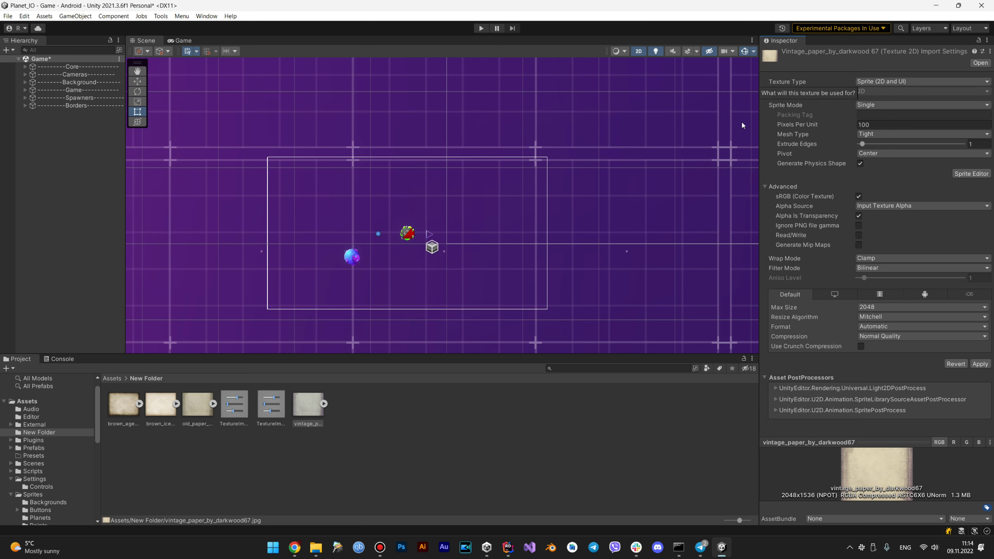
Rename the vintage_paper texture to iconType.
click(301, 409)
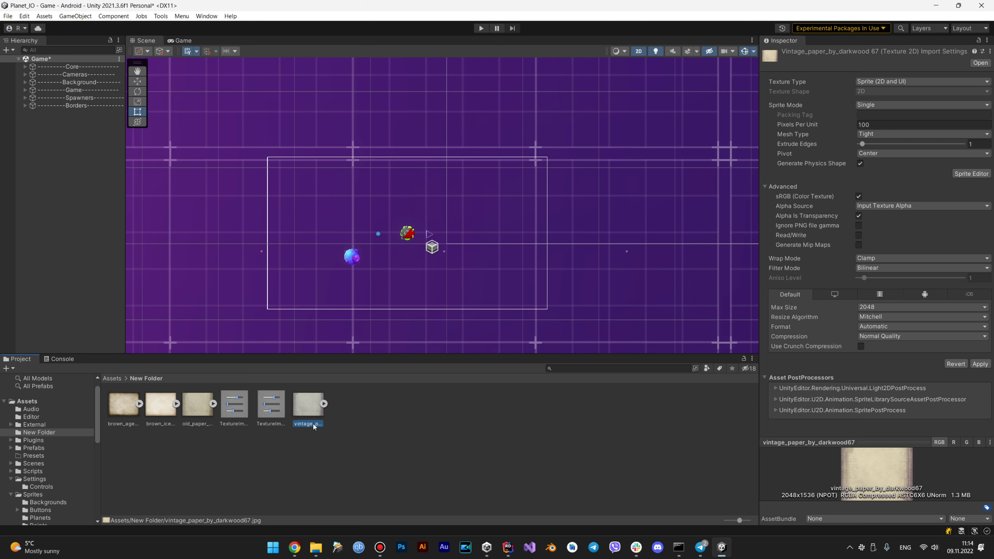
text(icon)
key(Return)
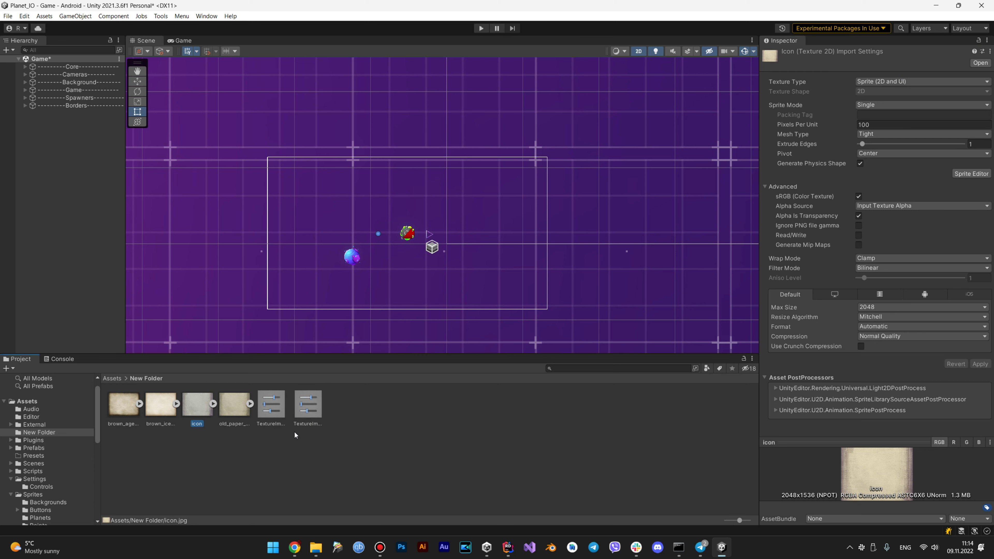
text(Type)
key(Return)
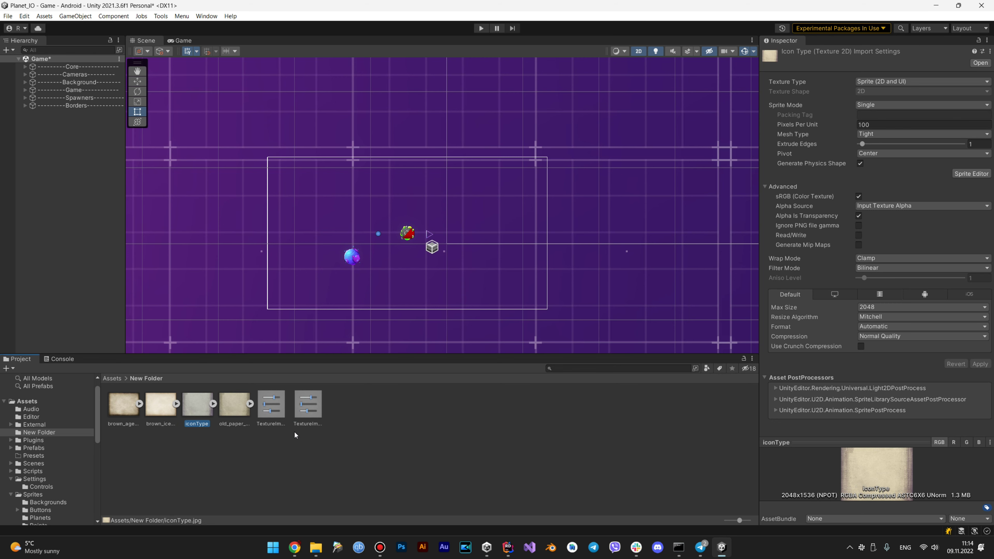
Add a second TextureImporter default entry in the Preset Manager using TextureImporter2.
click(25, 15)
click(55, 317)
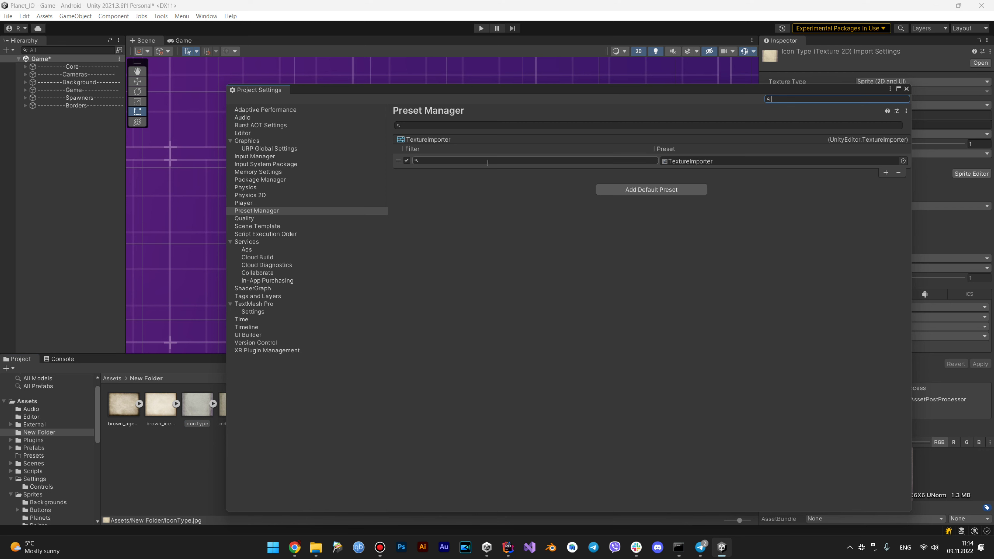
click(885, 172)
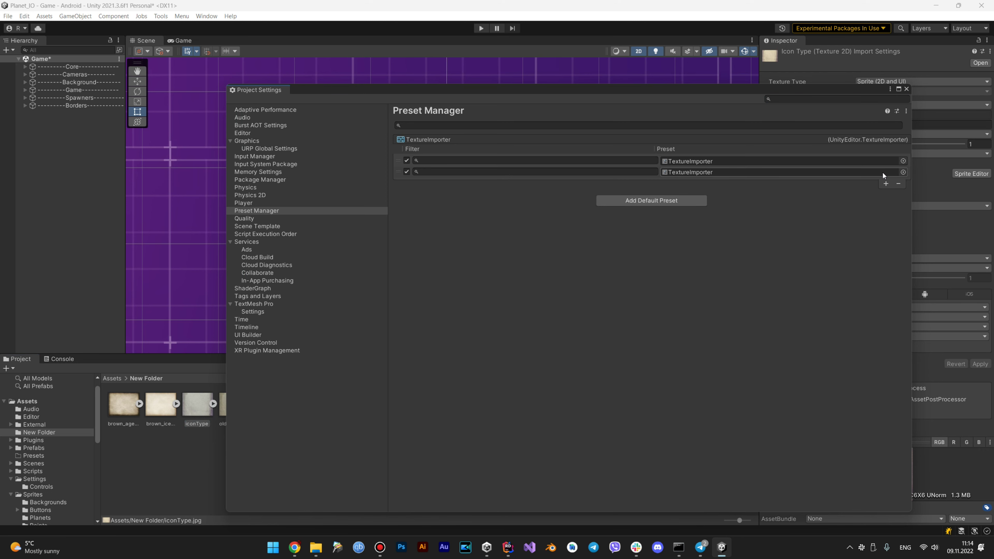
click(903, 172)
double_click(916, 257)
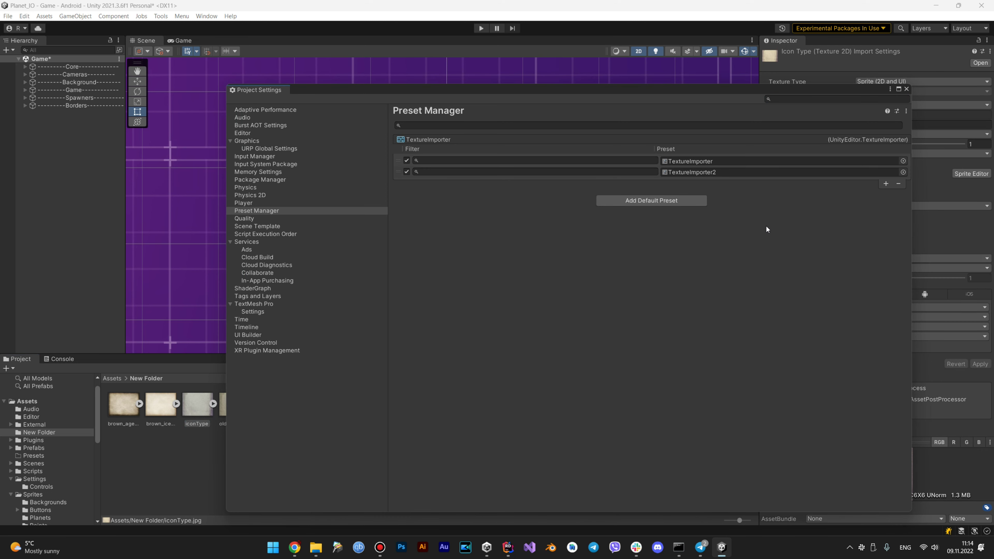
Set the TextureImporter2 entry's filter to icon.
click(506, 173)
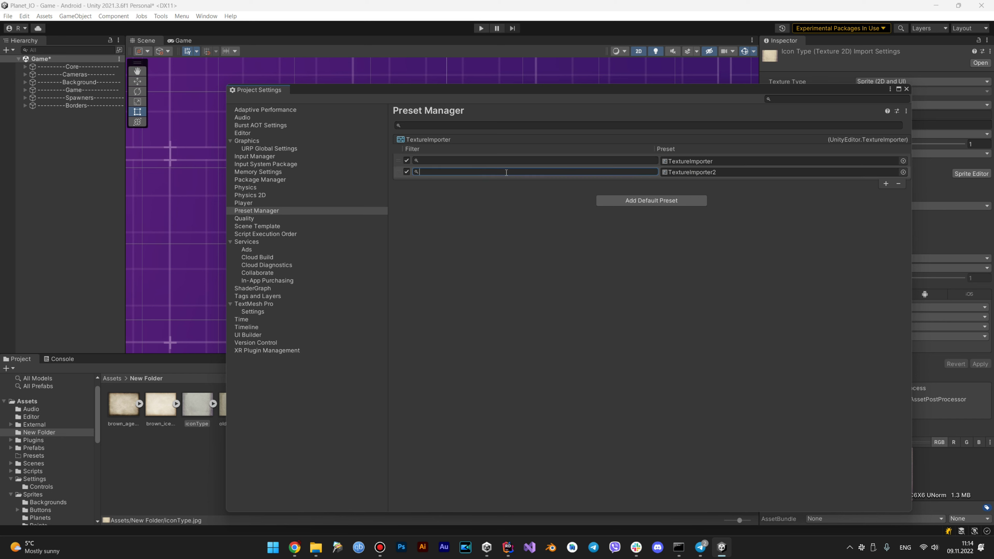
text(icon)
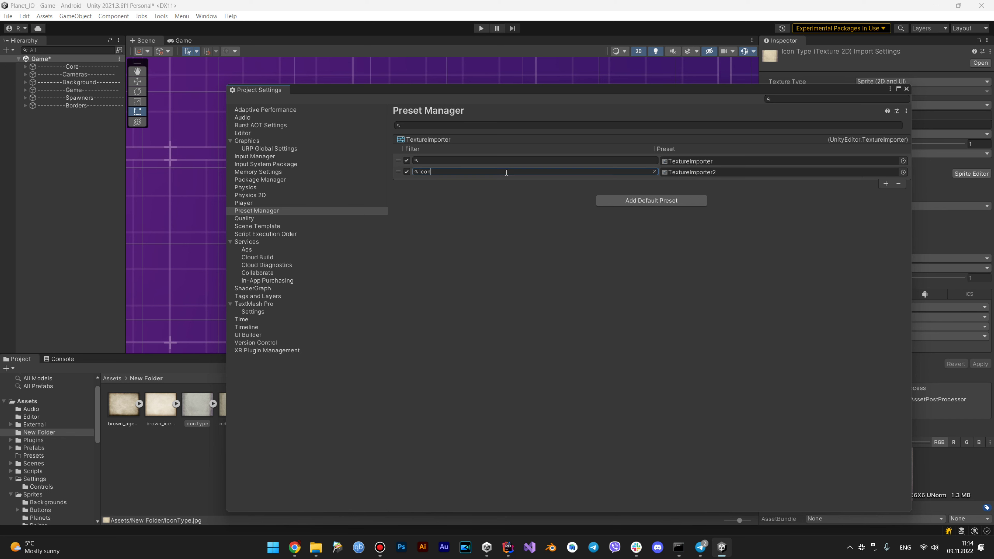
mouse_move(471, 91)
mouse_down()
mouse_move(562, 67)
mouse_move(651, 65)
mouse_up()
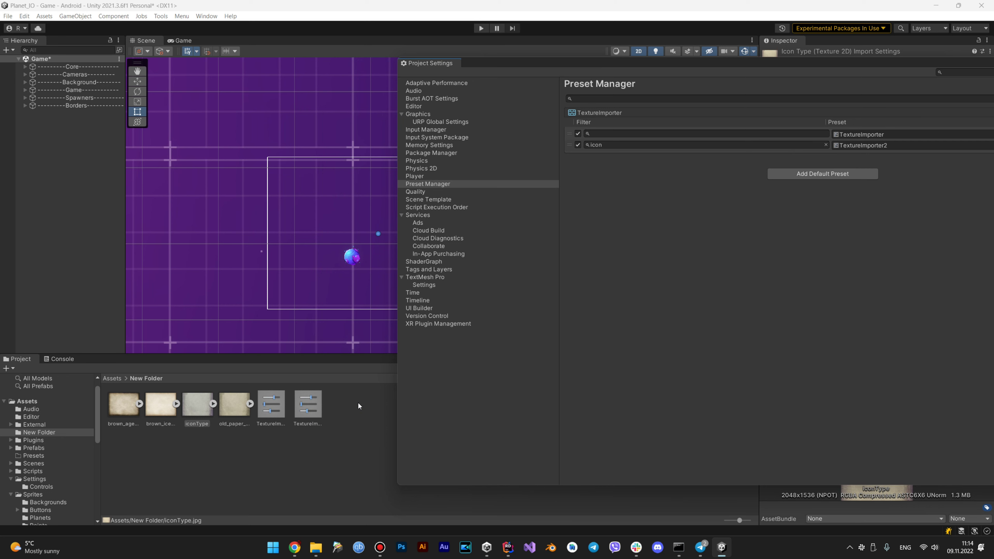
click(613, 144)
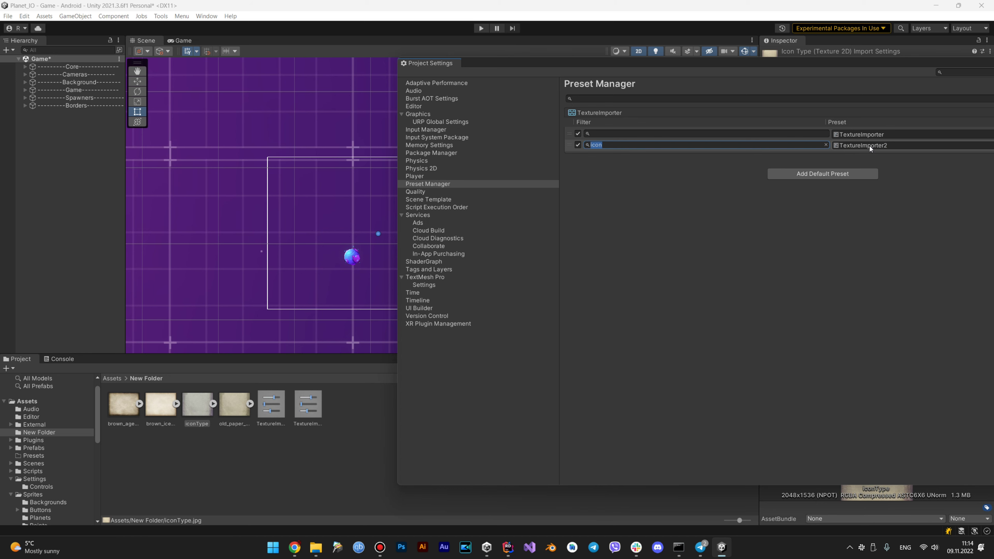
click(794, 69)
Open the Assets/Audio folder and close the Project Settings window.
drag(746, 65, 740, 127)
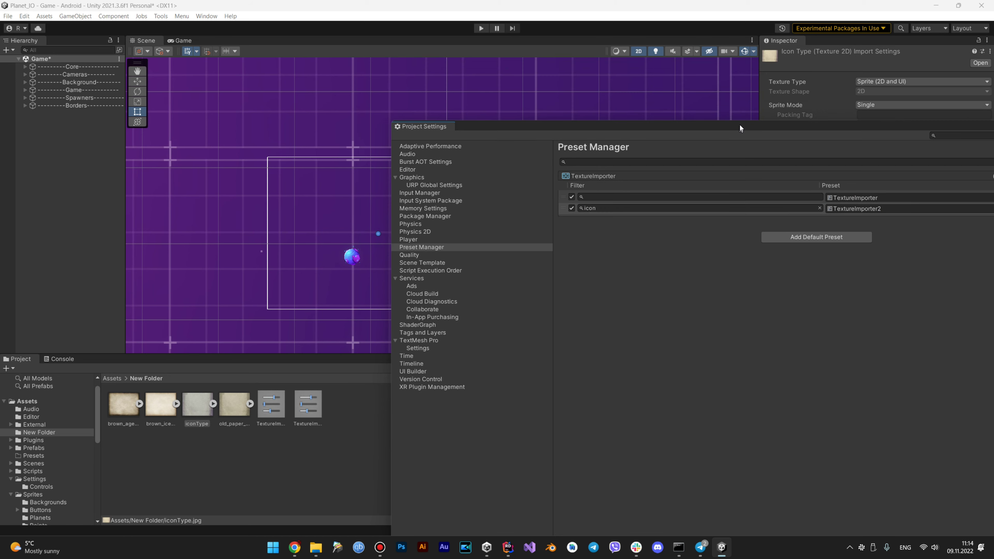
click(352, 434)
click(112, 378)
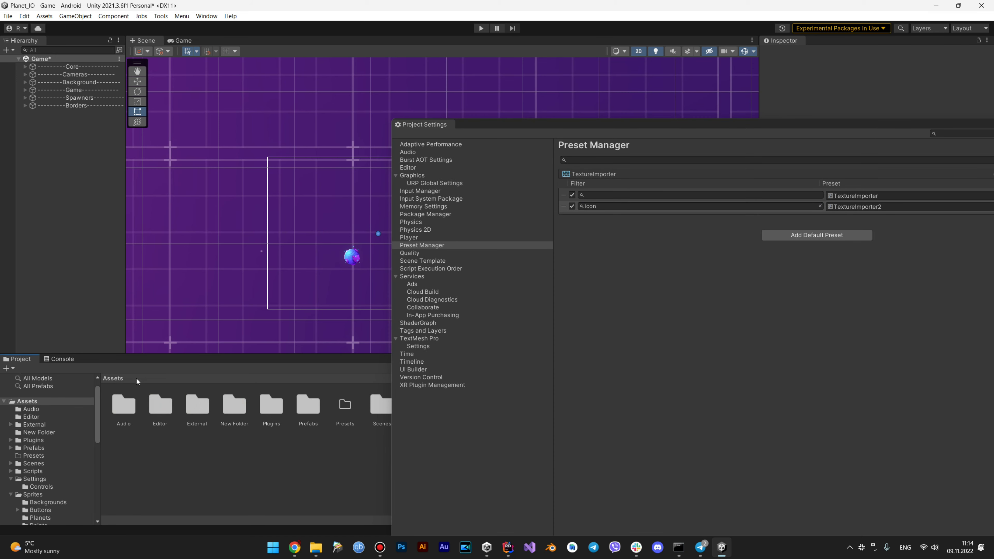
double_click(124, 405)
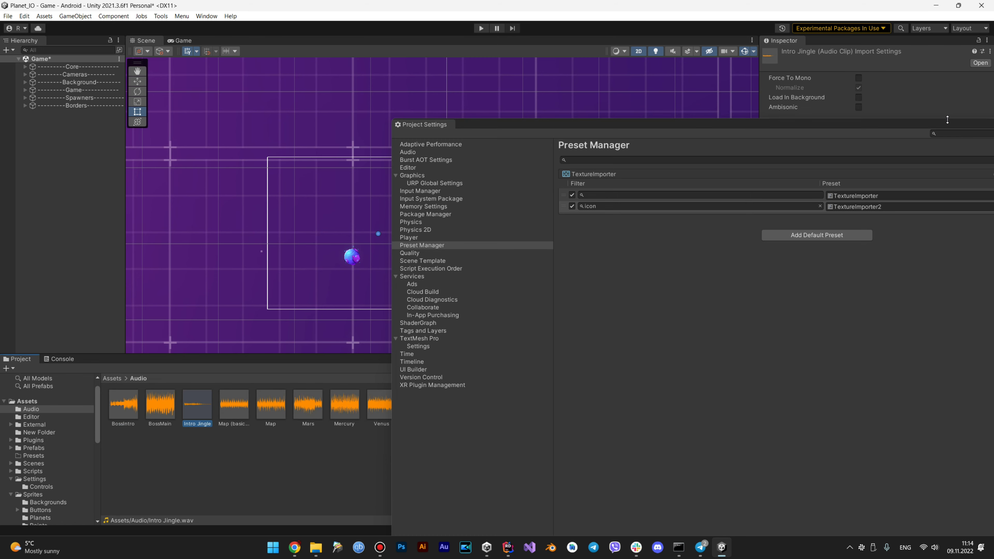
drag(866, 139, 834, 174)
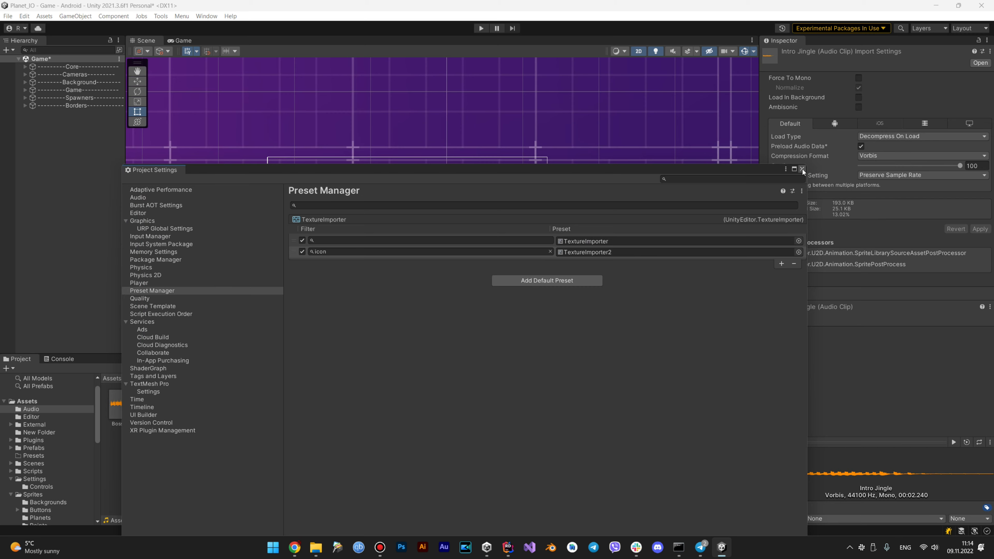
click(802, 169)
Save Intro Jingle's import settings as AudioImporter.preset and select the new preset.
click(981, 52)
click(921, 234)
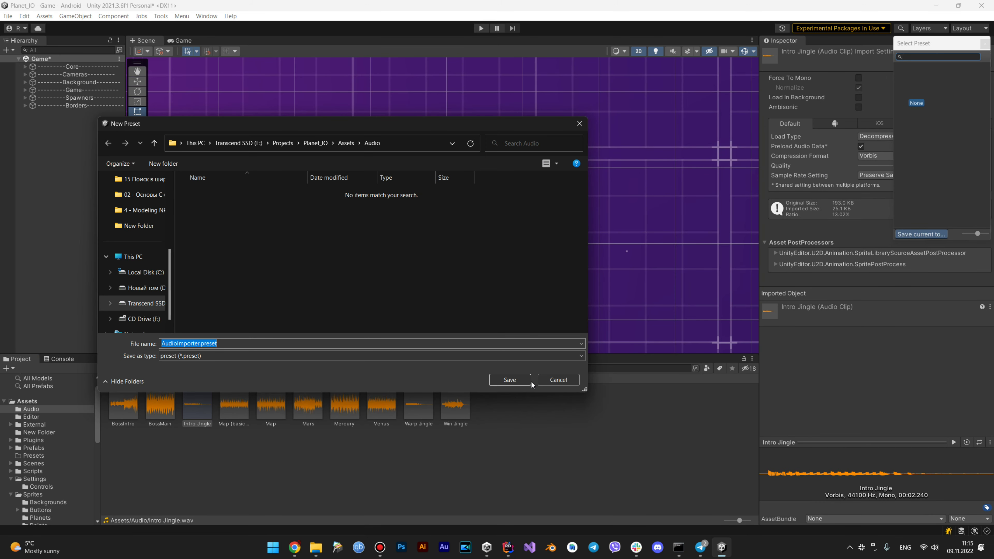
click(530, 381)
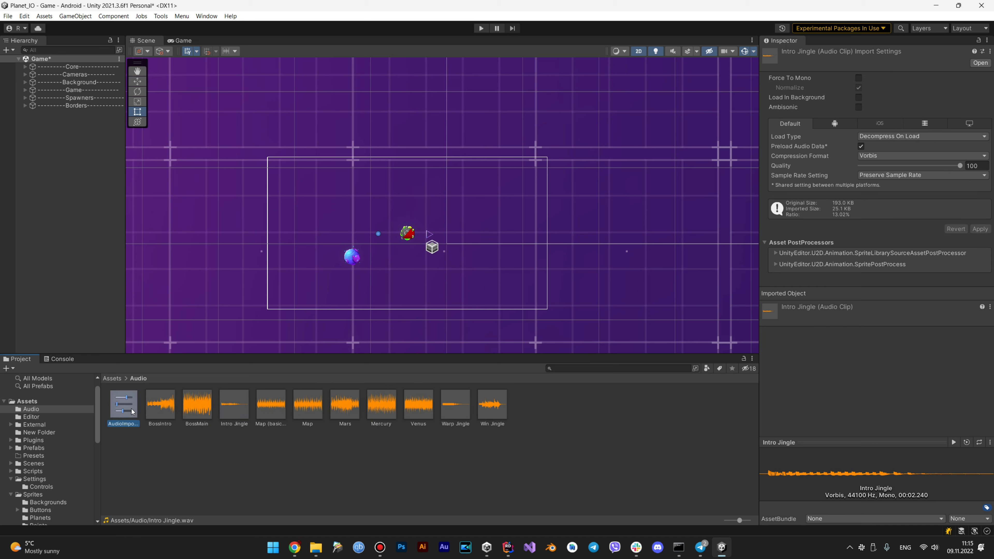
click(131, 411)
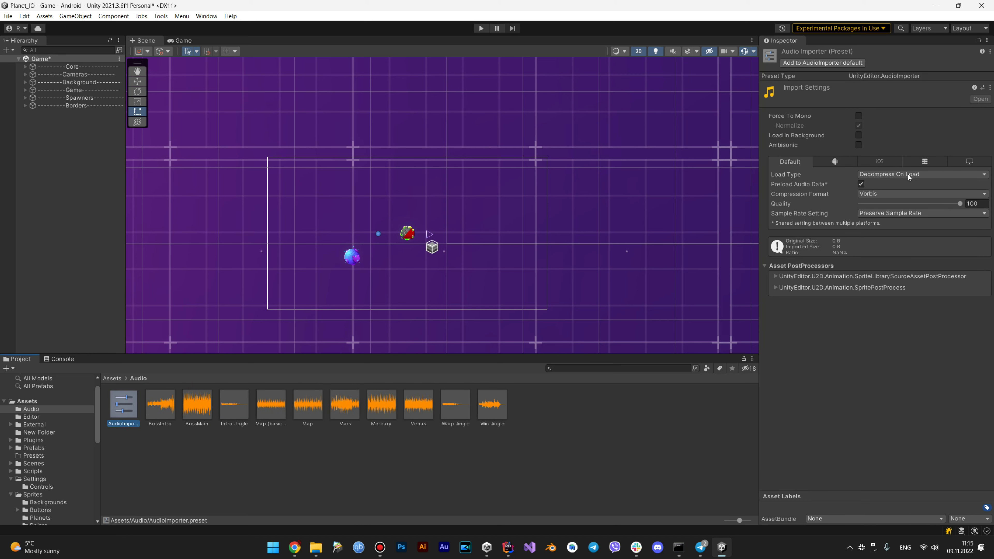
Turn on Load In Background and set Quality to 70 in the AudioImporter preset.
click(859, 135)
click(979, 203)
text(70)
key(Return)
Apply the AudioImporter preset to the BossIntro clip, shrinking it to 21.5 KB.
click(162, 401)
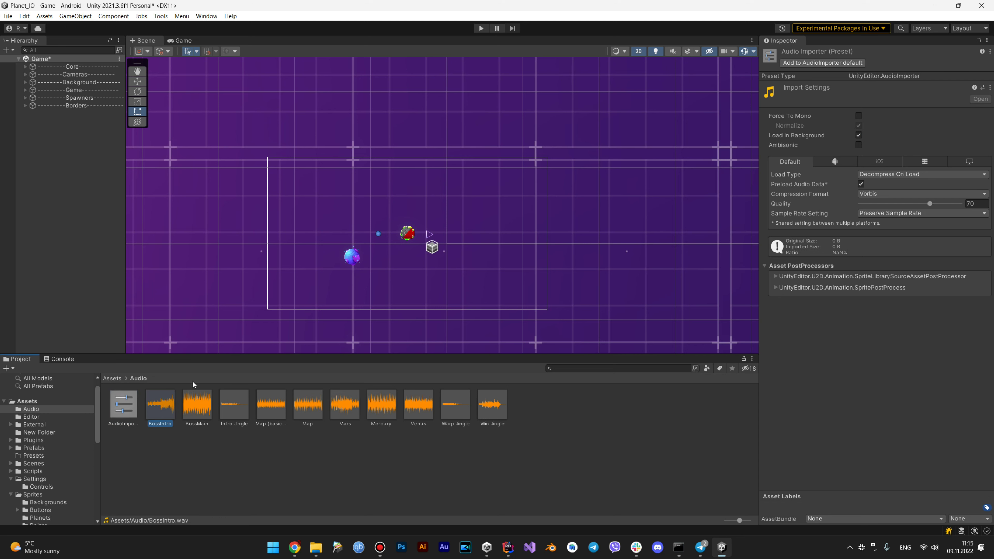
click(982, 51)
double_click(943, 87)
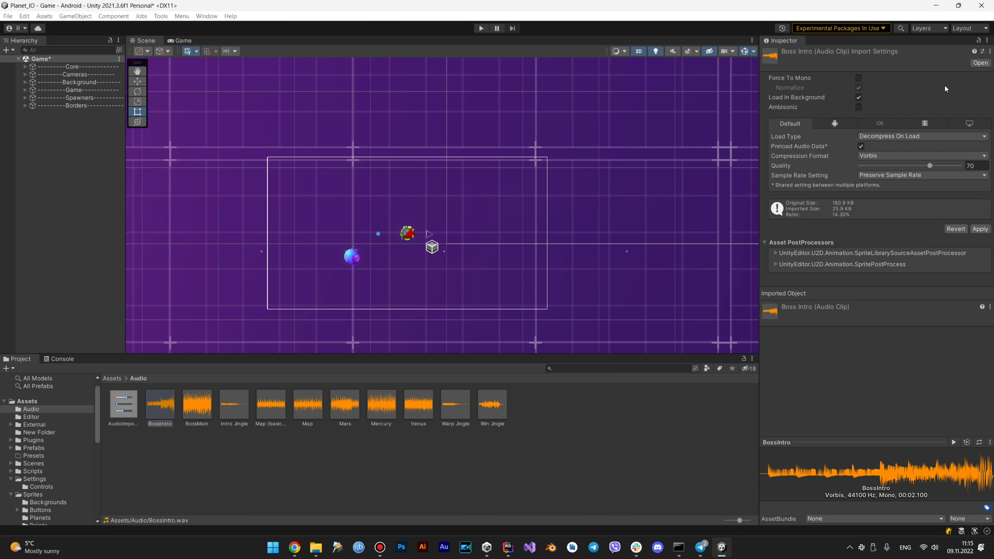
click(980, 229)
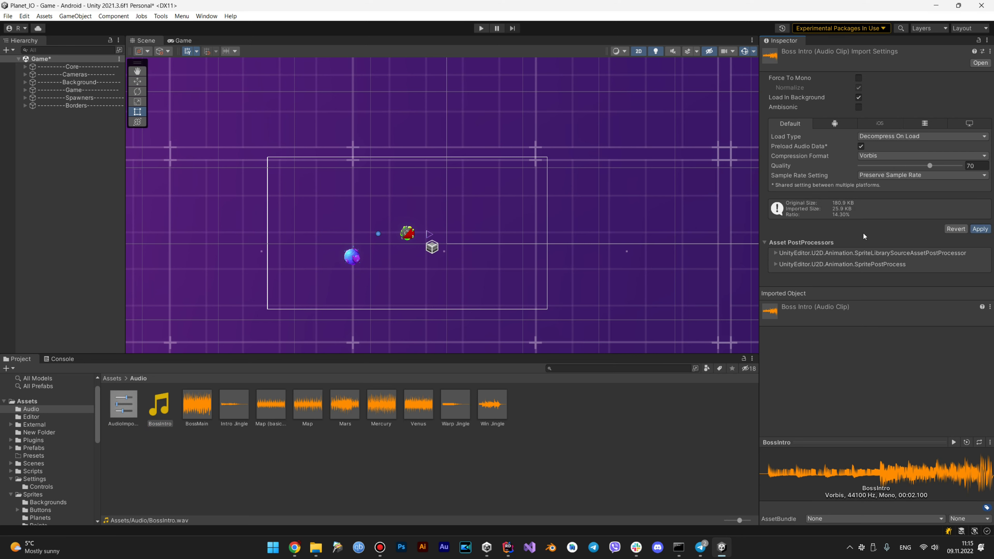
click(24, 16)
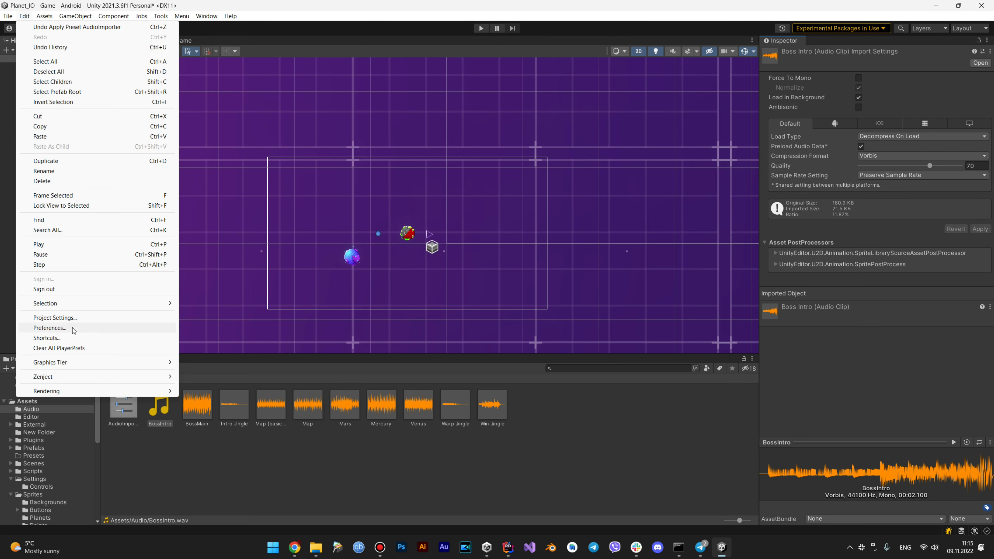
In the Preset Manager, add a third TextureImporter row with its preset set to None.
click(79, 319)
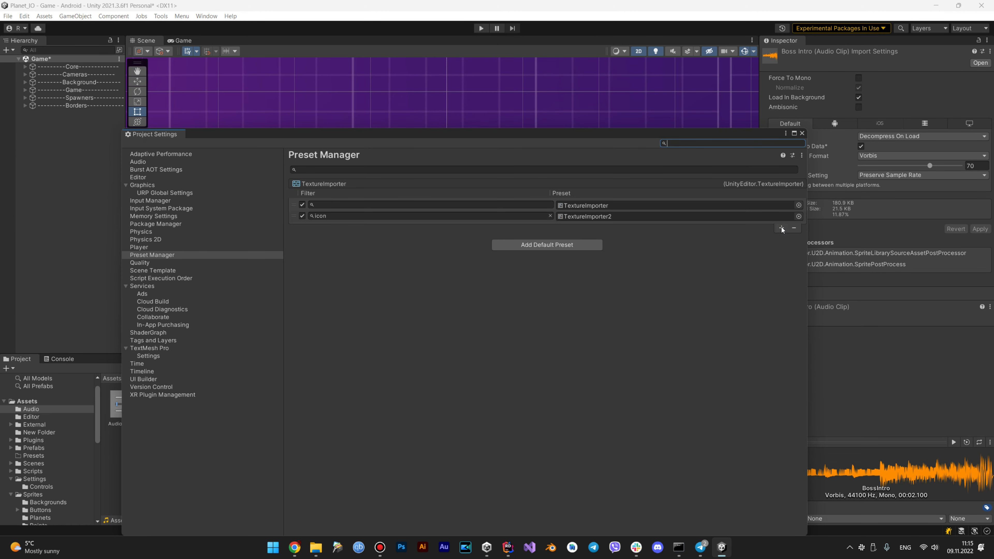
click(781, 227)
click(798, 227)
text(aud)
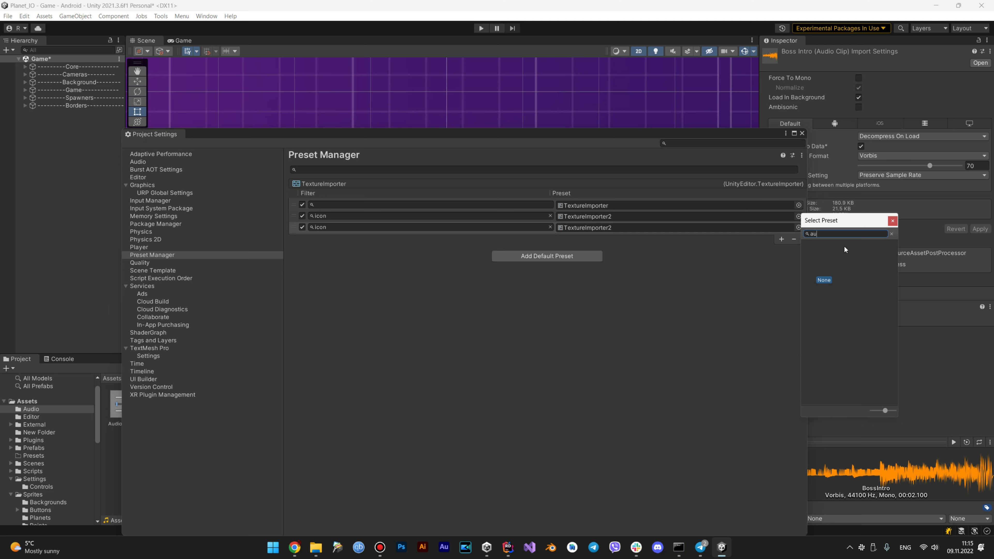
click(892, 221)
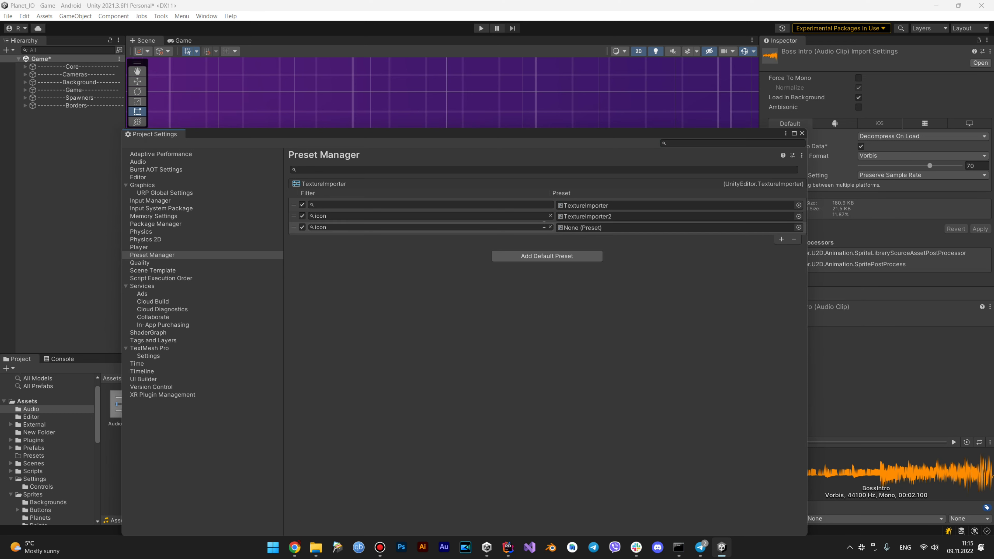
Add an AudioImporter default using the AudioImporter preset, then delete the empty third texture row.
click(599, 255)
text(aud)
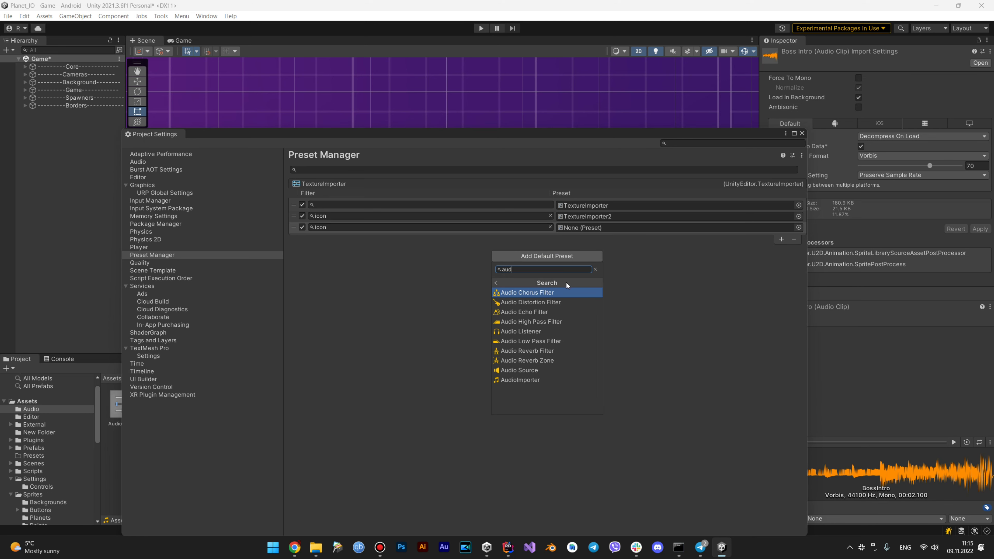
click(550, 381)
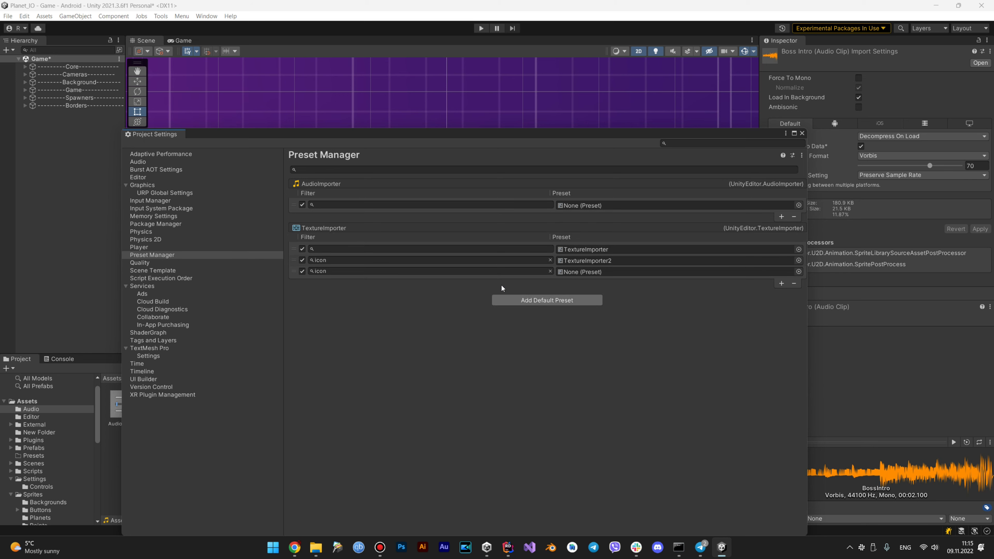
drag(118, 407, 591, 207)
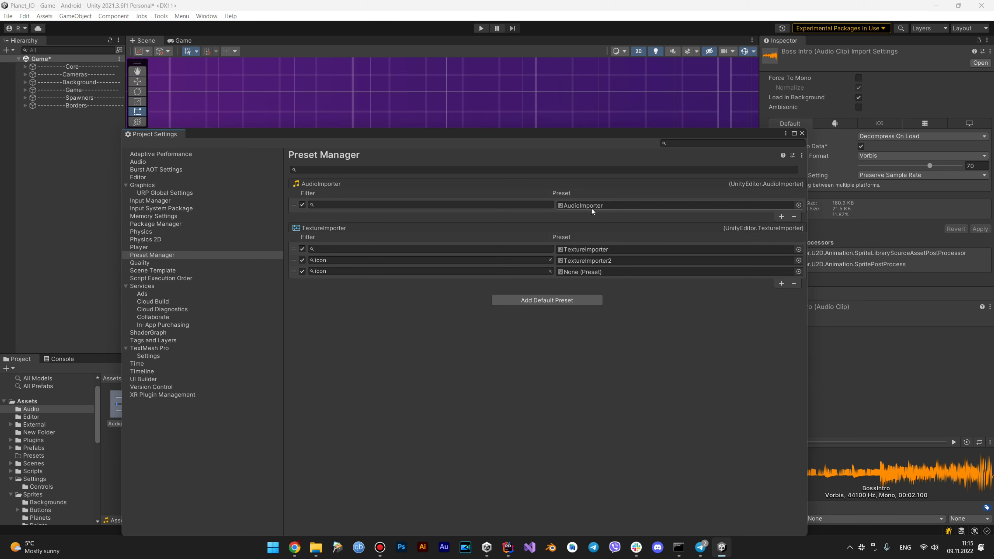
click(695, 272)
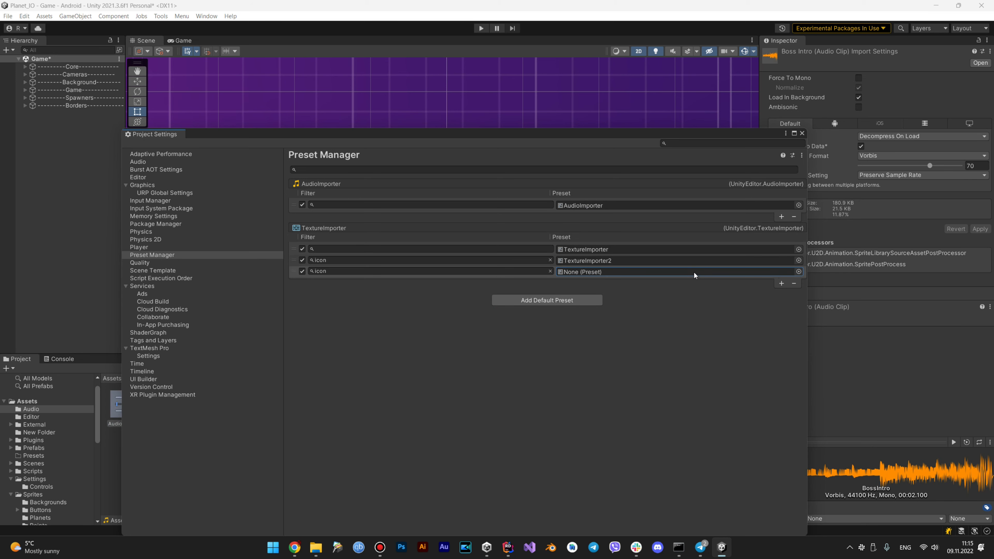
click(793, 283)
Remove the AudioImporter, TextureImporter2 and remaining TextureImporter entries from the Preset Manager.
click(341, 206)
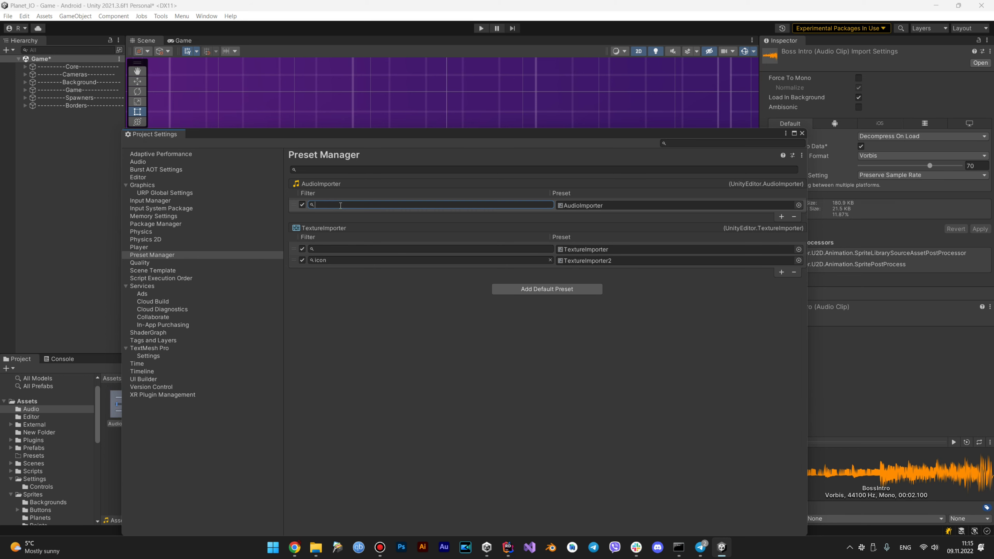
click(793, 220)
click(796, 229)
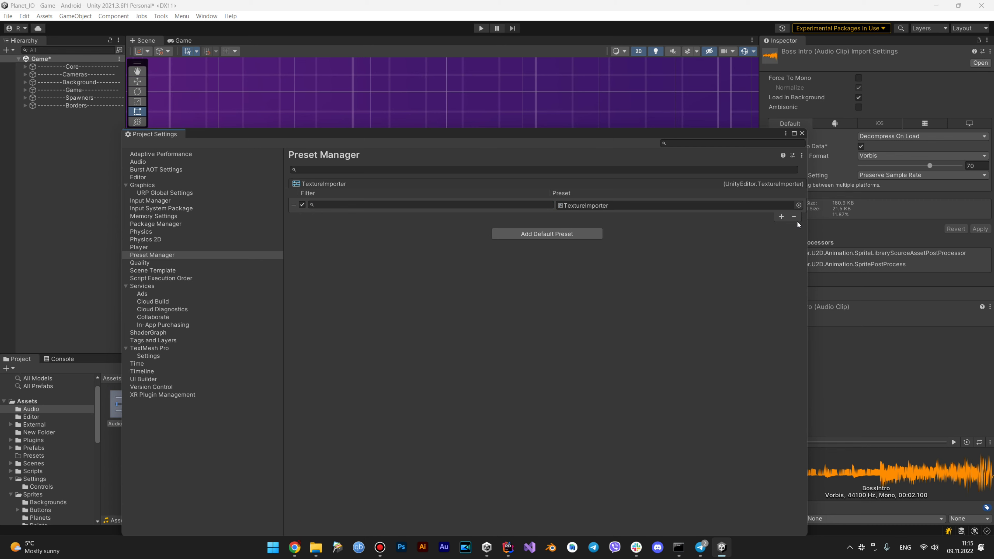
click(796, 219)
Move the project settings aside and open the Assets/Editor folder in the Project window.
drag(628, 139, 821, 65)
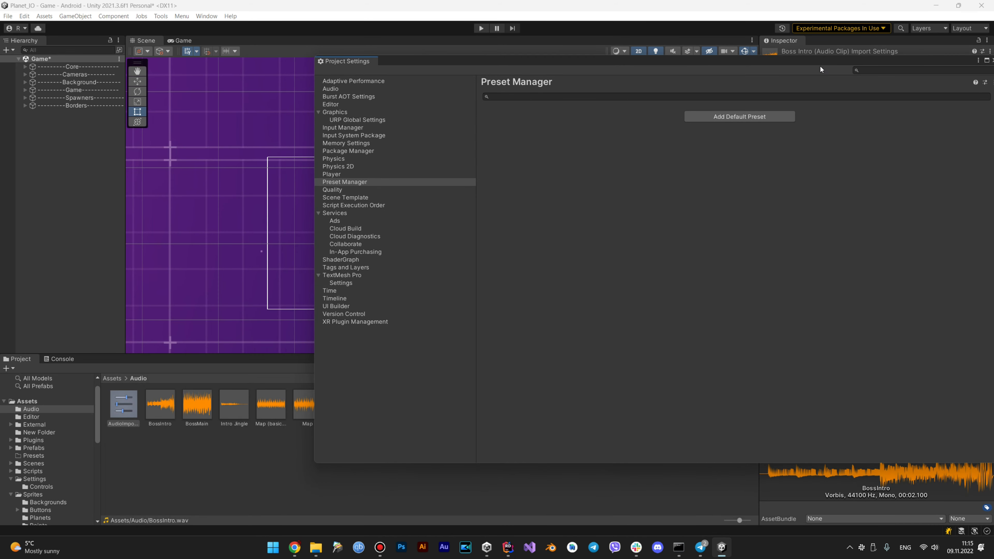
click(112, 378)
double_click(164, 405)
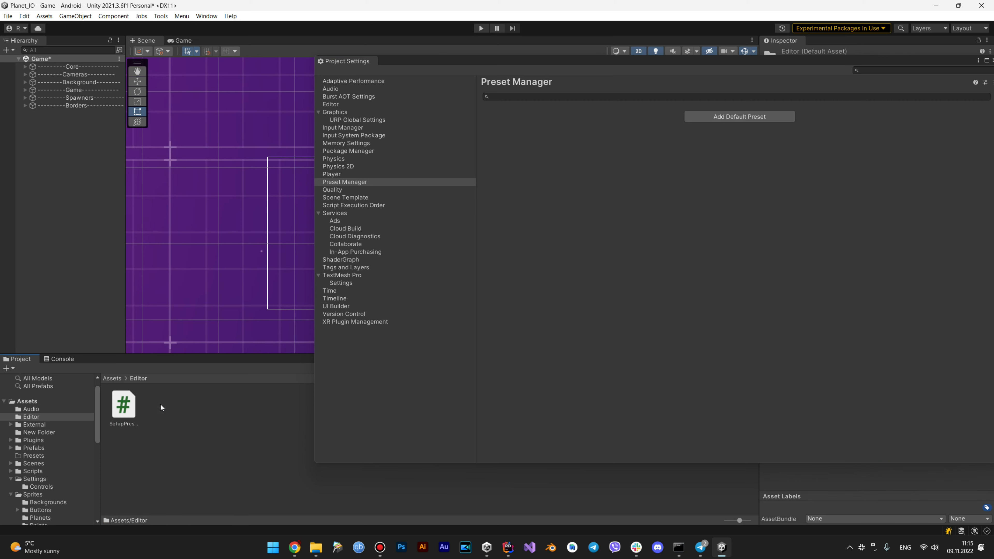
double_click(126, 412)
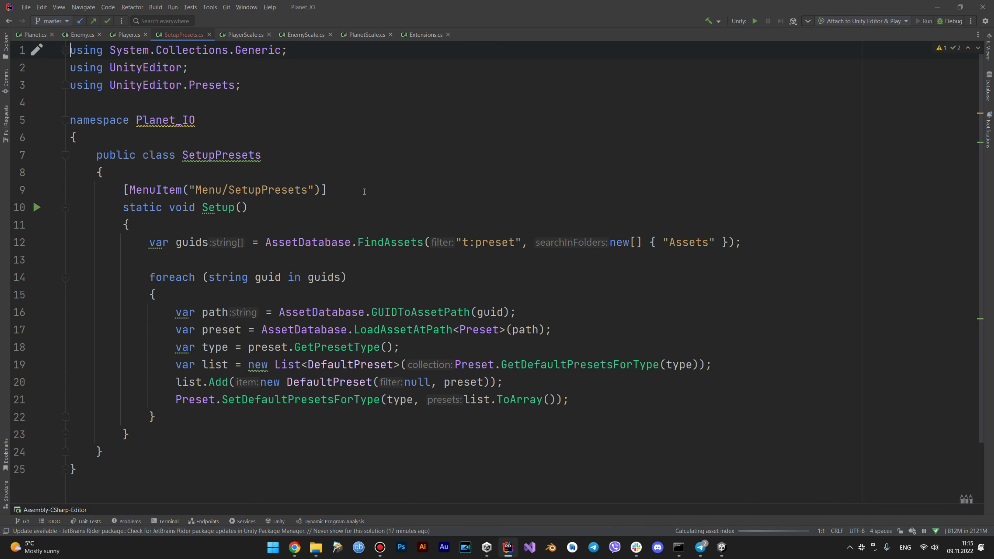
mouse_move(123, 208)
mouse_down()
mouse_move(149, 243)
mouse_move(212, 430)
mouse_up()
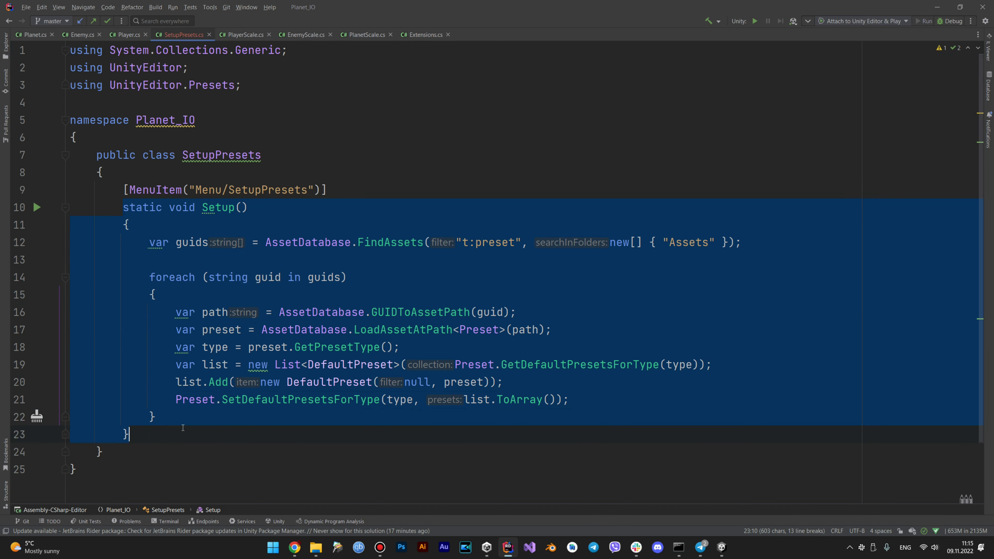
click(211, 431)
click(212, 214)
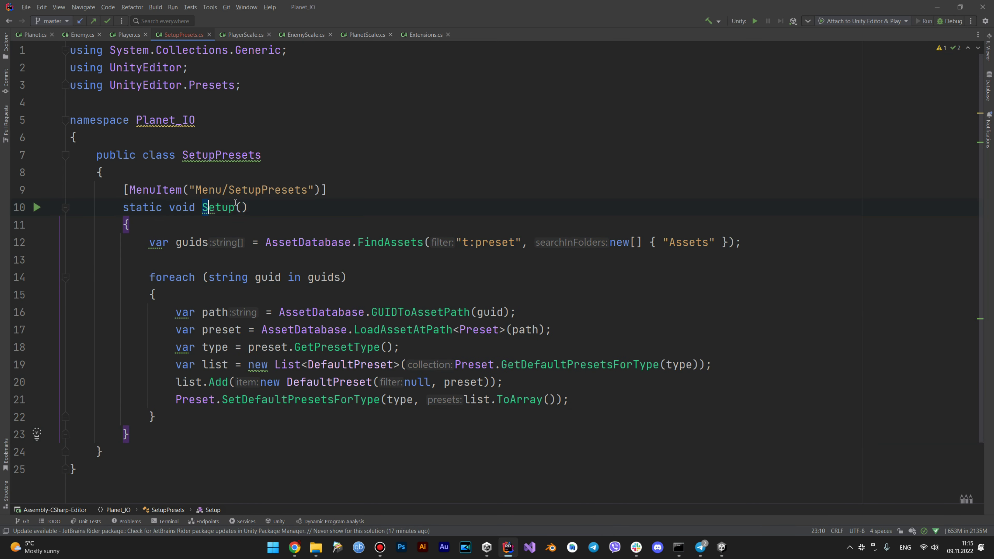
click(325, 209)
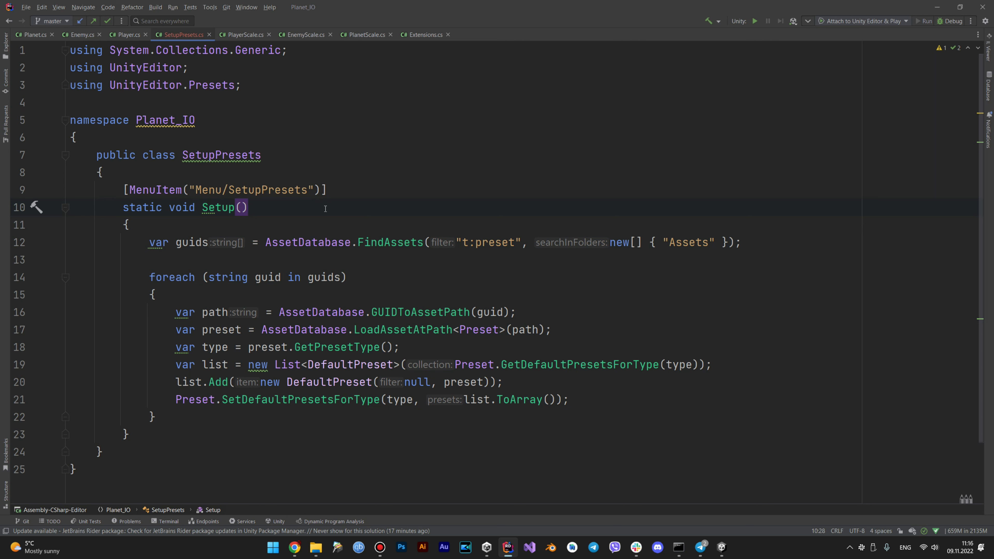
drag(263, 243, 747, 238)
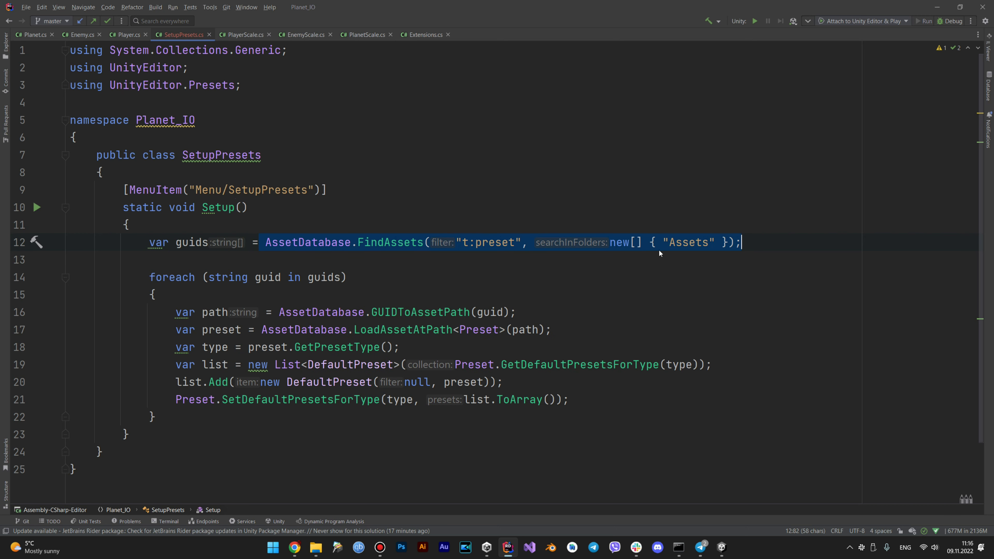
click(937, 7)
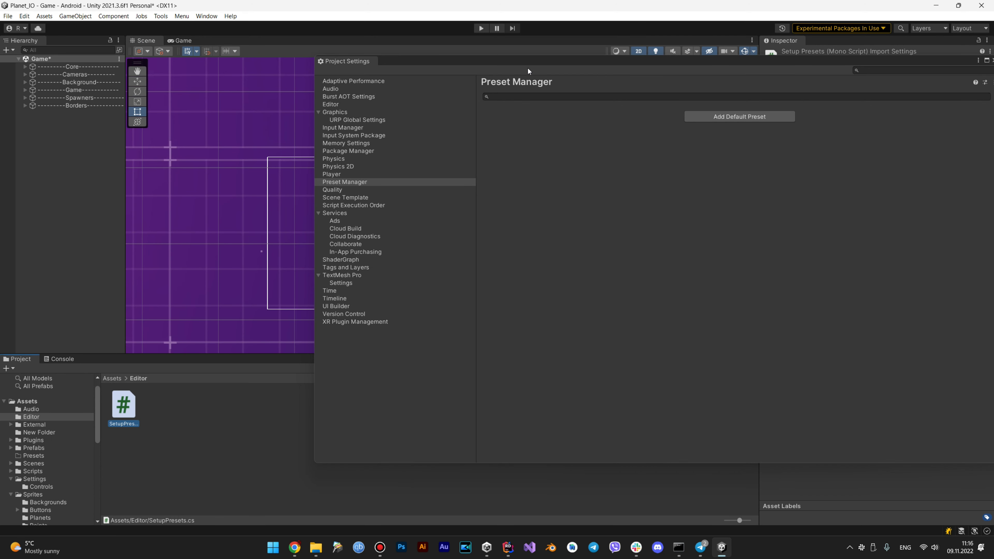
Run Menu > SetupPresets to register the default presets in the Preset Manager.
drag(565, 60, 450, 91)
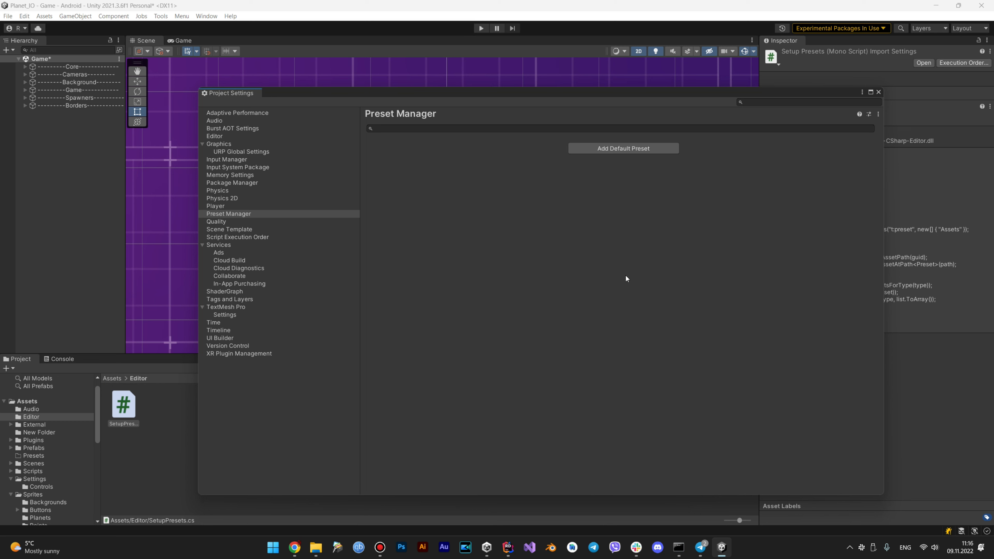
click(175, 19)
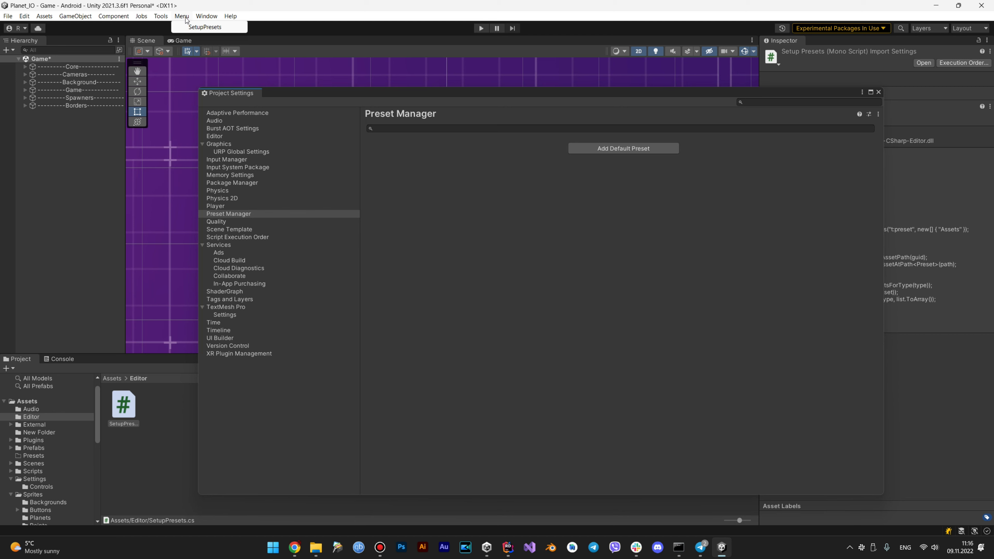
click(199, 28)
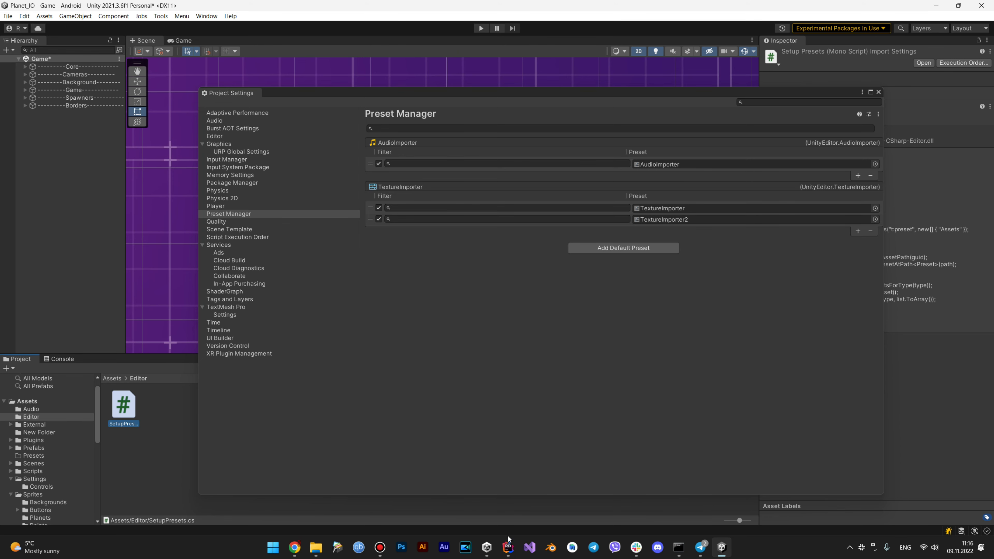
Review the preset-fetching and preset-path lines in Rider, then return to the Unity editor.
click(508, 545)
click(586, 365)
click(686, 313)
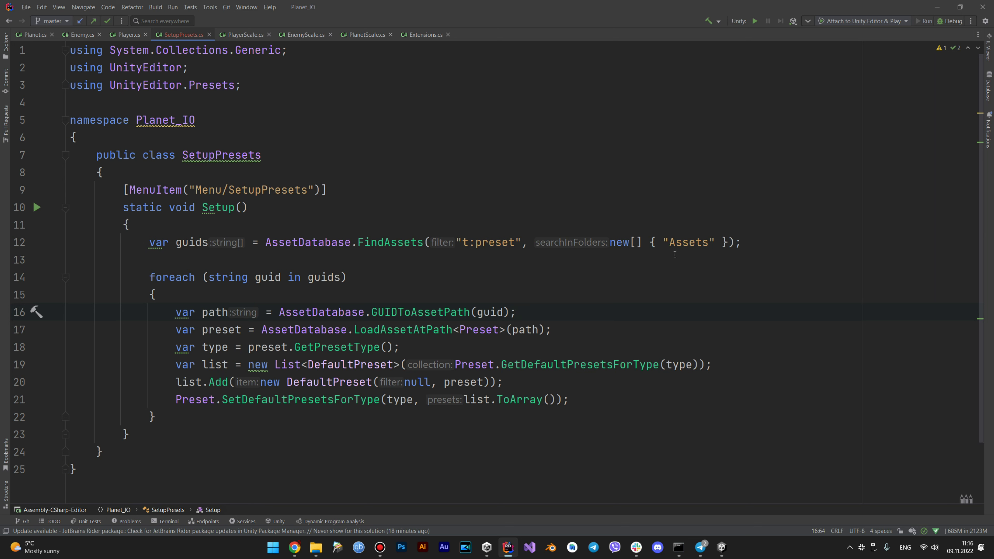
click(937, 7)
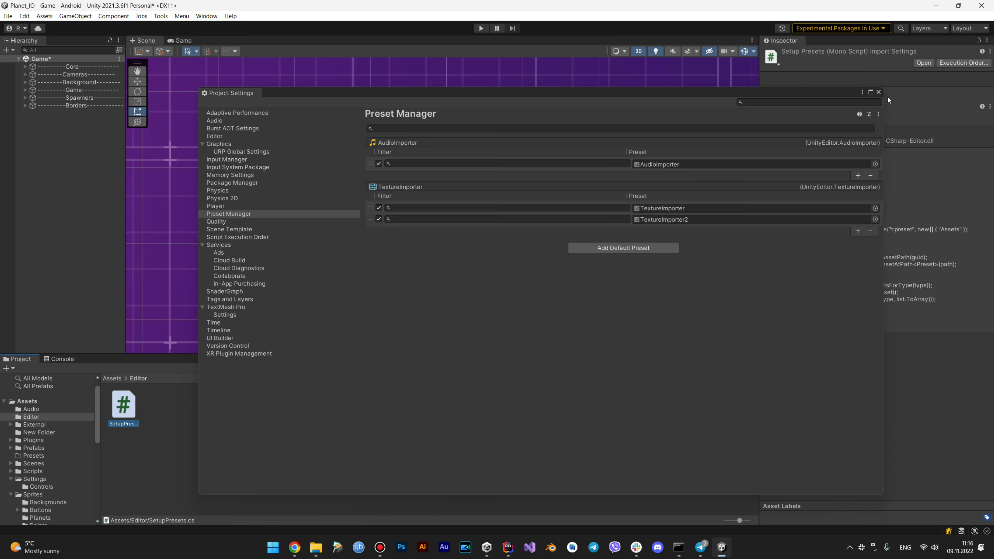
click(877, 90)
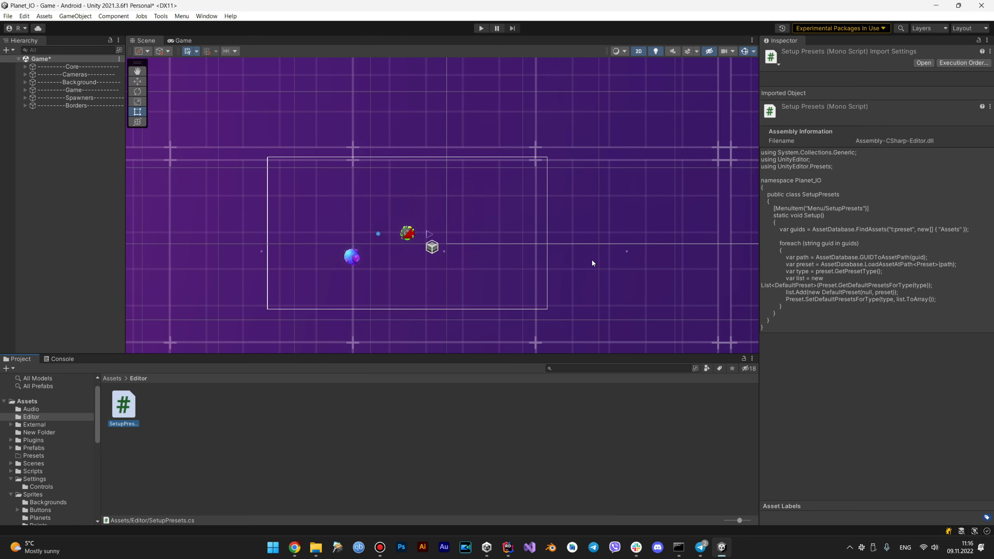